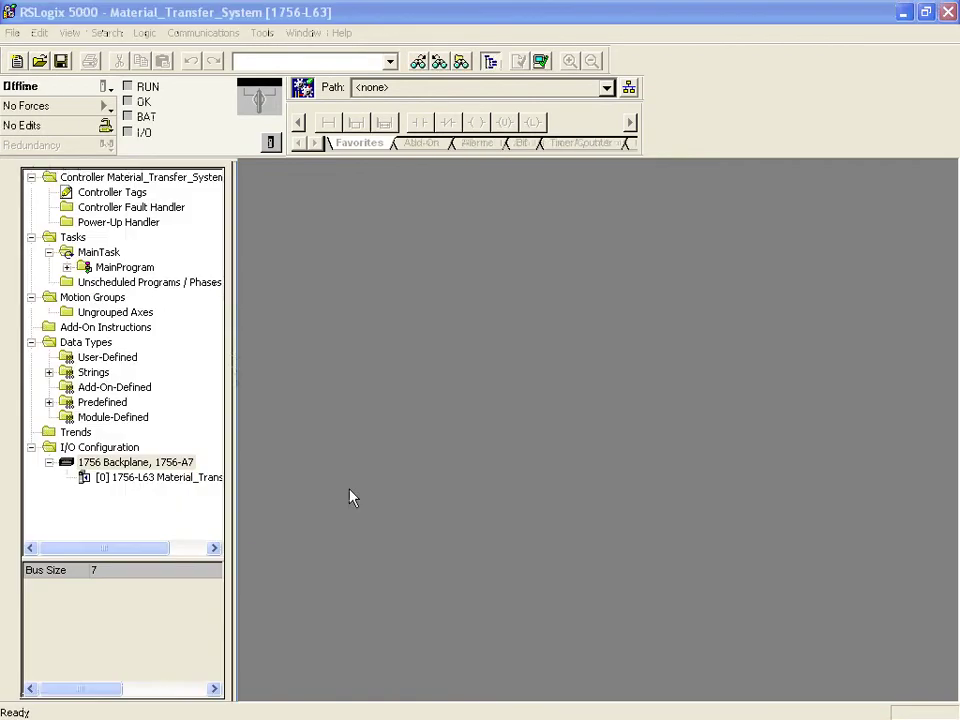
# Step: Add a 1756-ENBT/A Ethernet bridge module with major revision 3 to the 1756 backplane
pyautogui.rightClick(185, 464)
pyautogui.click(240, 478)
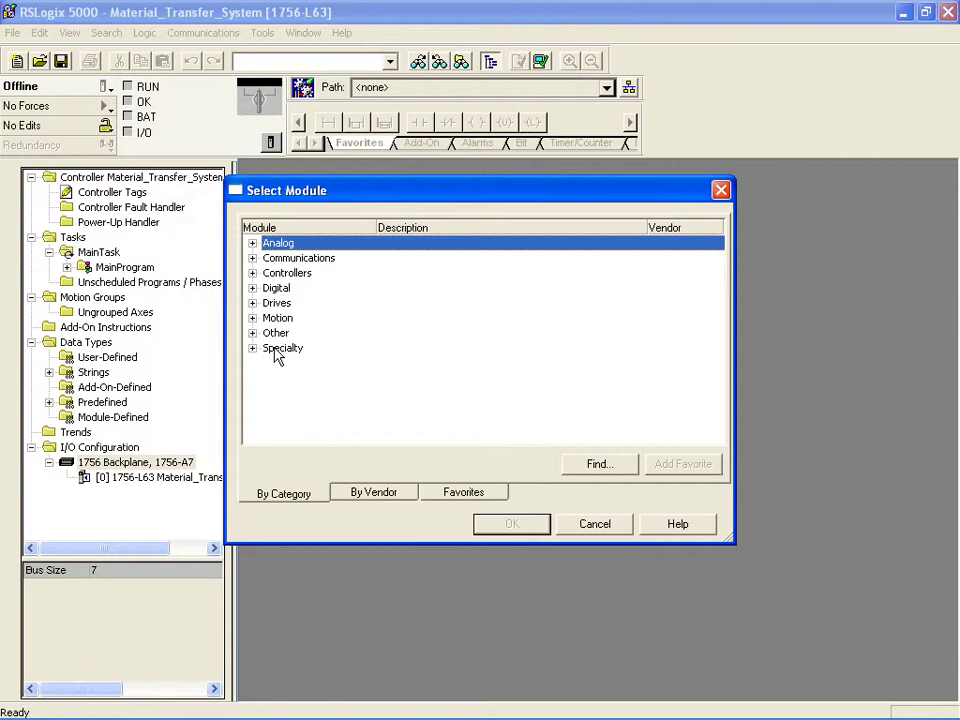
pyautogui.click(253, 259)
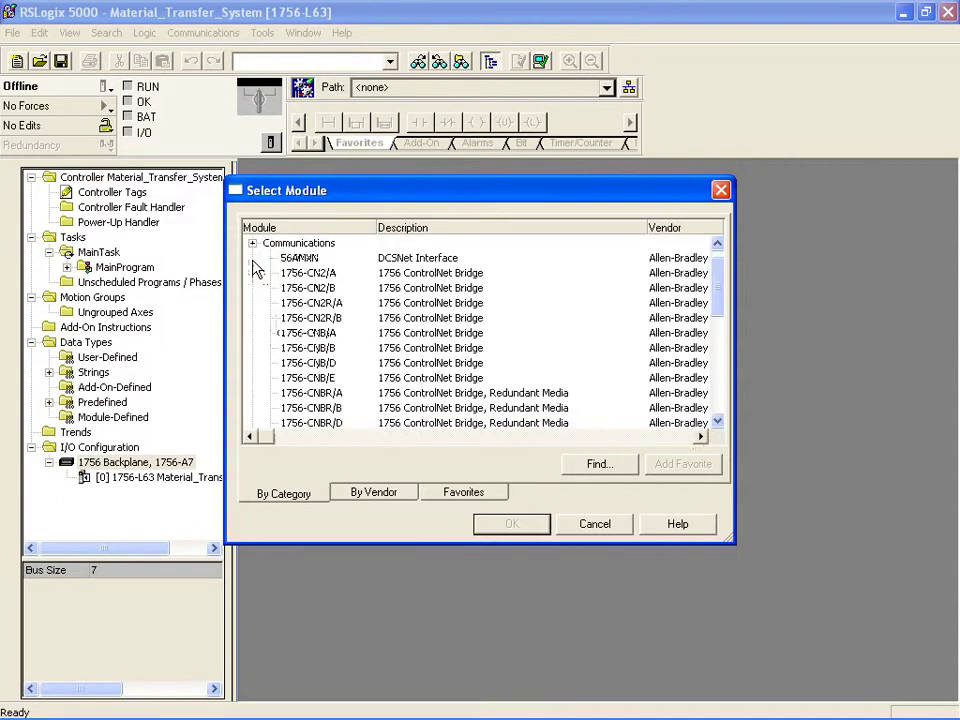
pyautogui.click(717, 421)
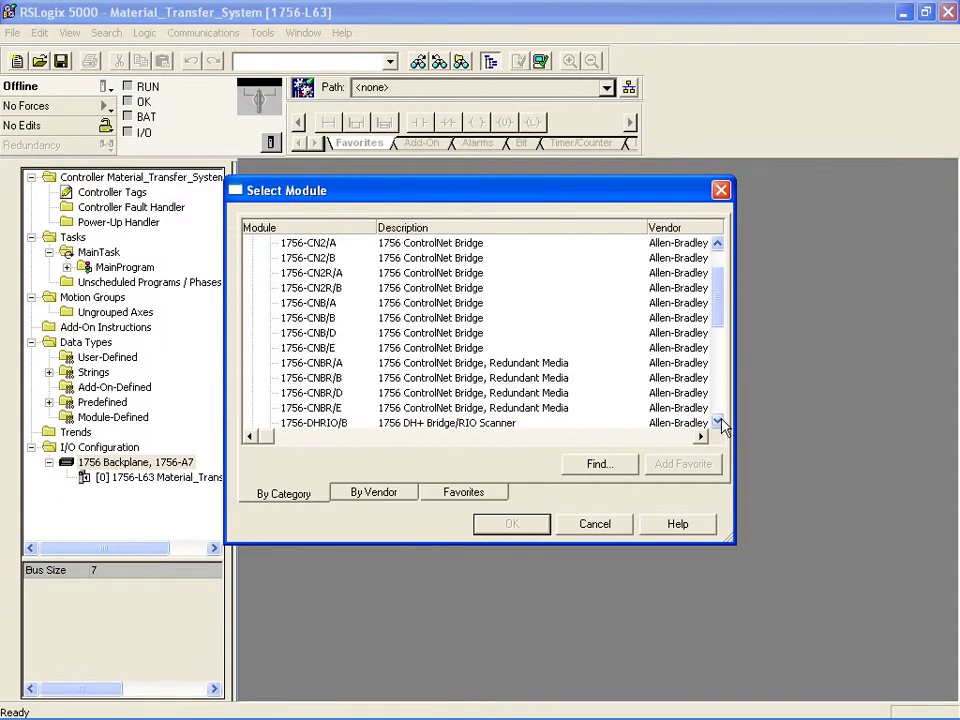
pyautogui.click(717, 421)
pyautogui.moveTo(718, 421); pyautogui.dragTo(718, 421)
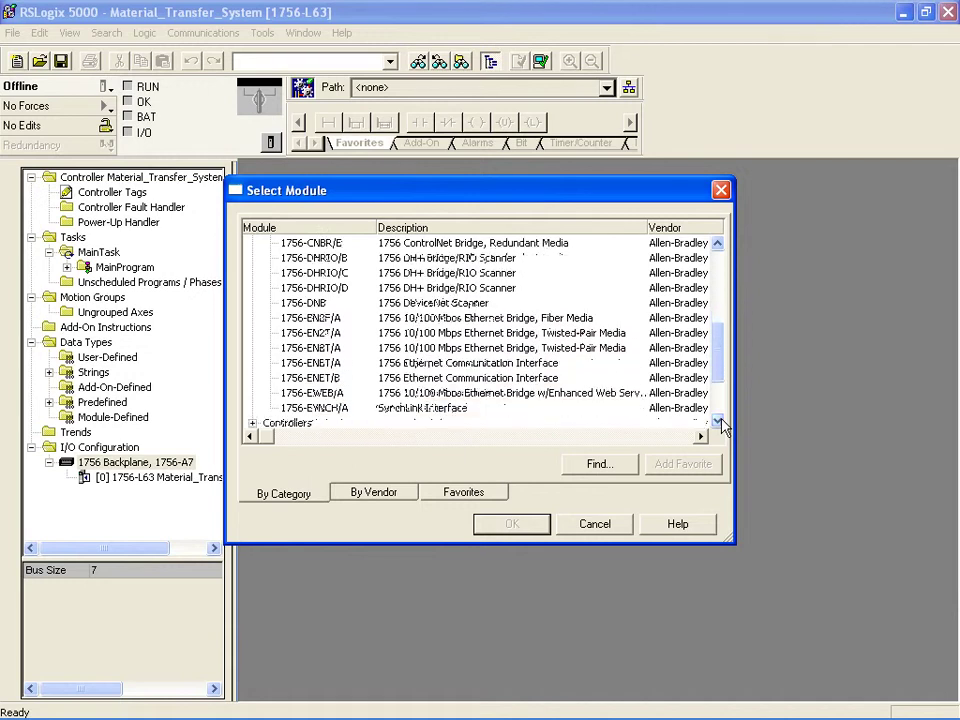
pyautogui.click(330, 348)
pyautogui.doubleClick(330, 348)
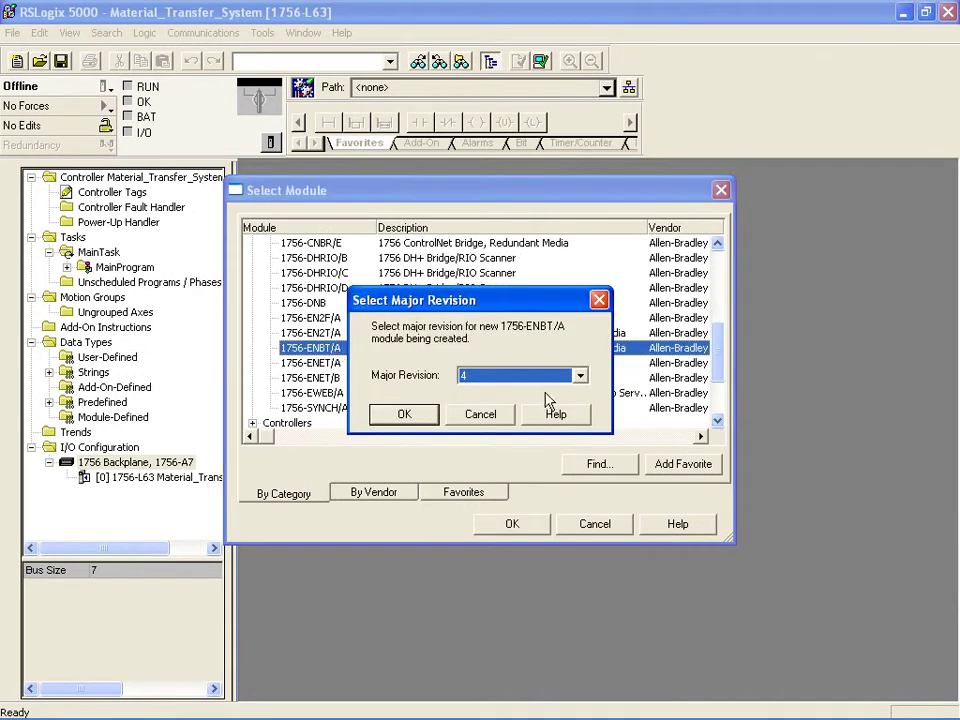
pyautogui.click(580, 378)
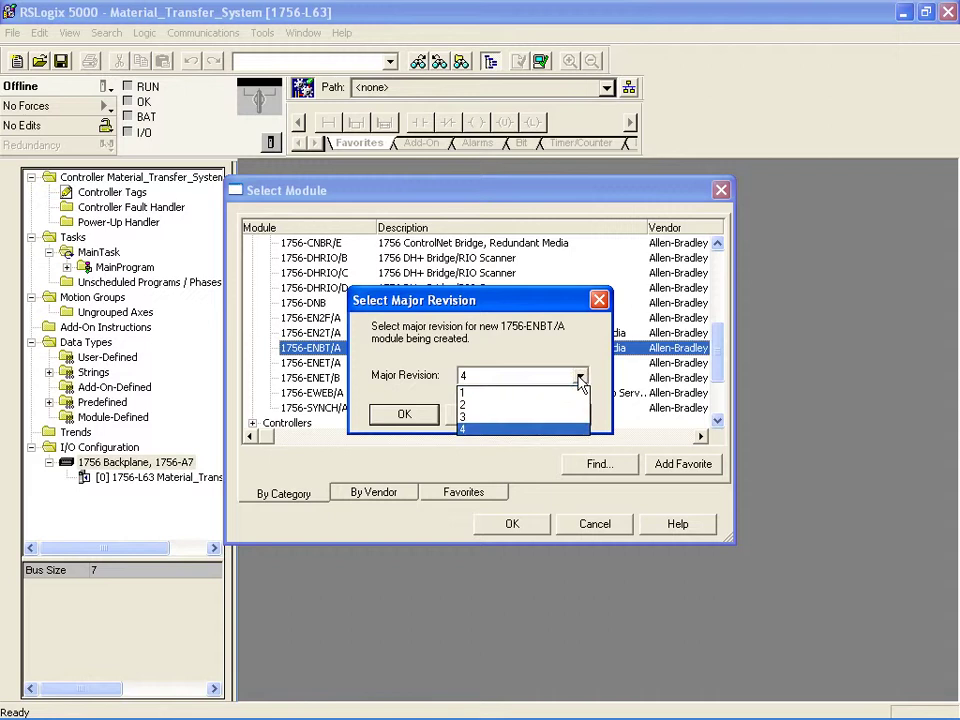
pyautogui.click(474, 417)
pyautogui.click(424, 416)
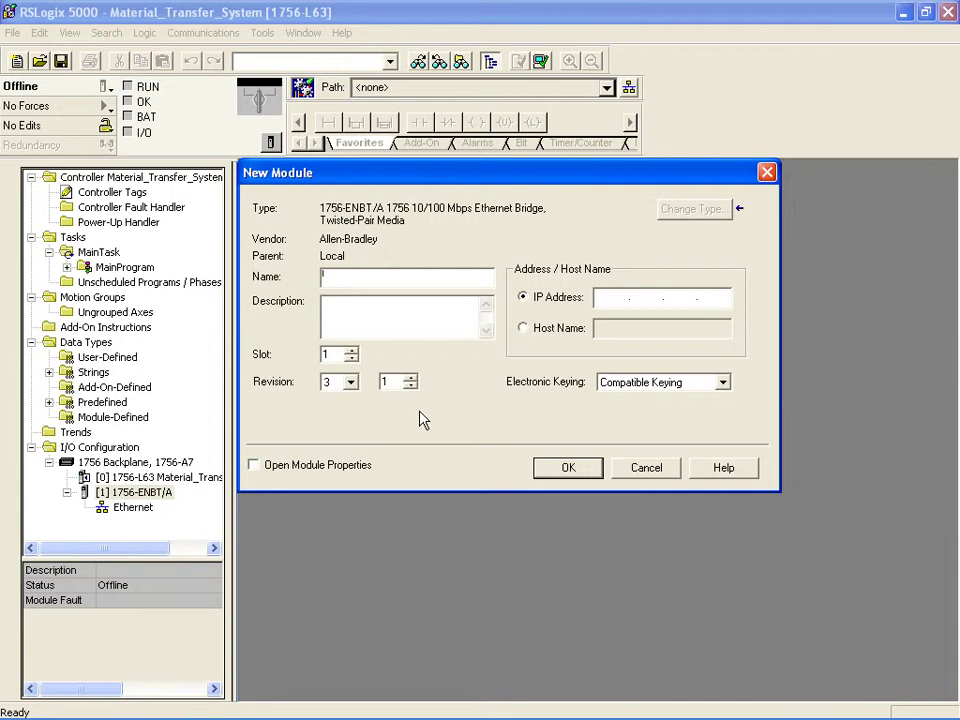
# Step: Name the Ethernet bridge Material_Transfer_System, assign it IP address 10.91.97.73, and create the module
pyautogui.write('Material_Transfer_S')
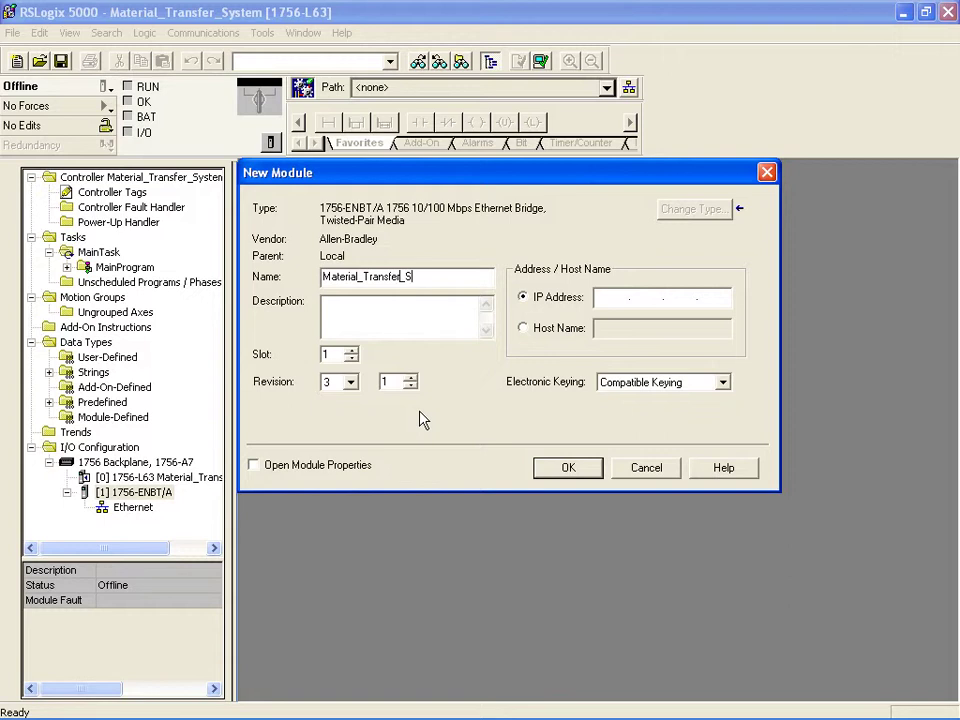
pyautogui.write('ystem')
pyautogui.write('10')
pyautogui.write('91.')
pyautogui.write('97')
pyautogui.write('.')
pyautogui.write('73')
pyautogui.click(570, 470)
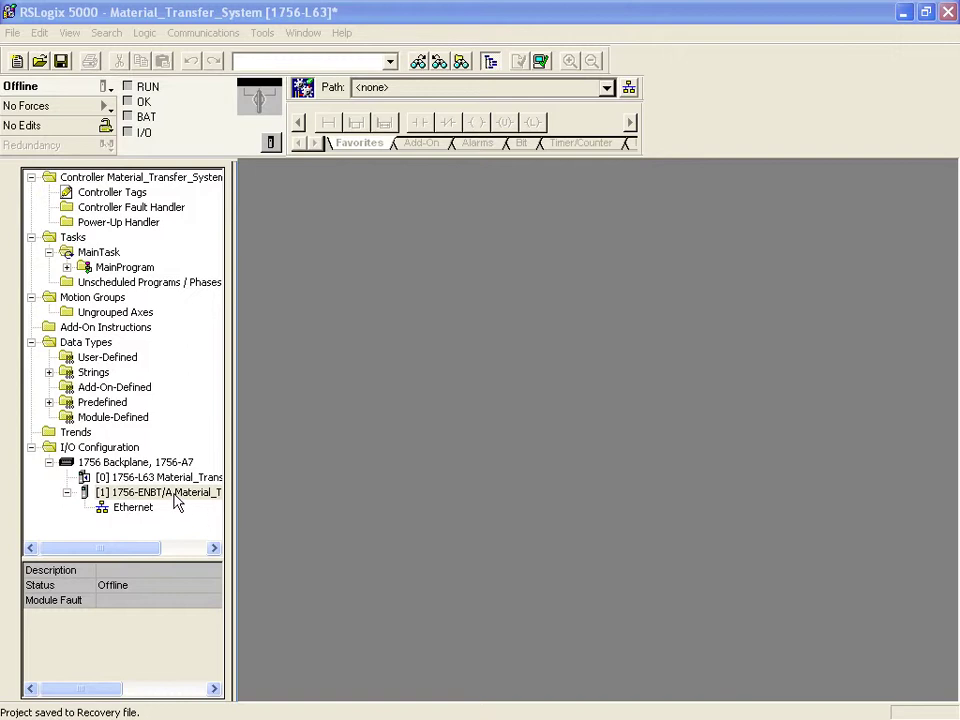
# Step: Add a PowerFlex 70 EC-E drive as a new module under the 1756-ENBT/A Ethernet bridge
pyautogui.rightClick(175, 501)
pyautogui.click(217, 508)
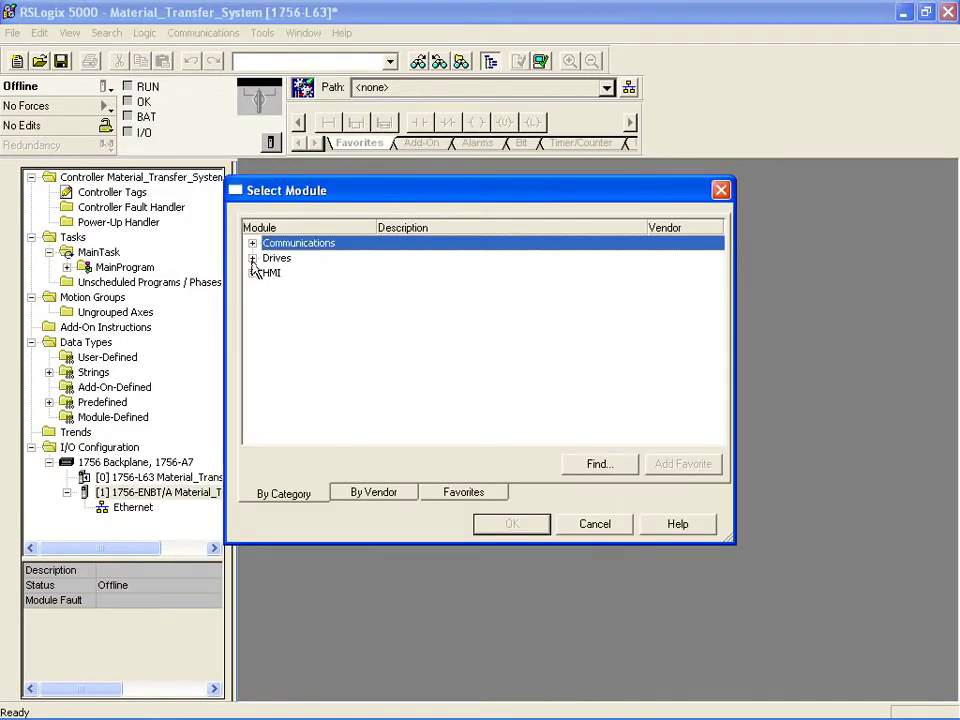
pyautogui.click(252, 259)
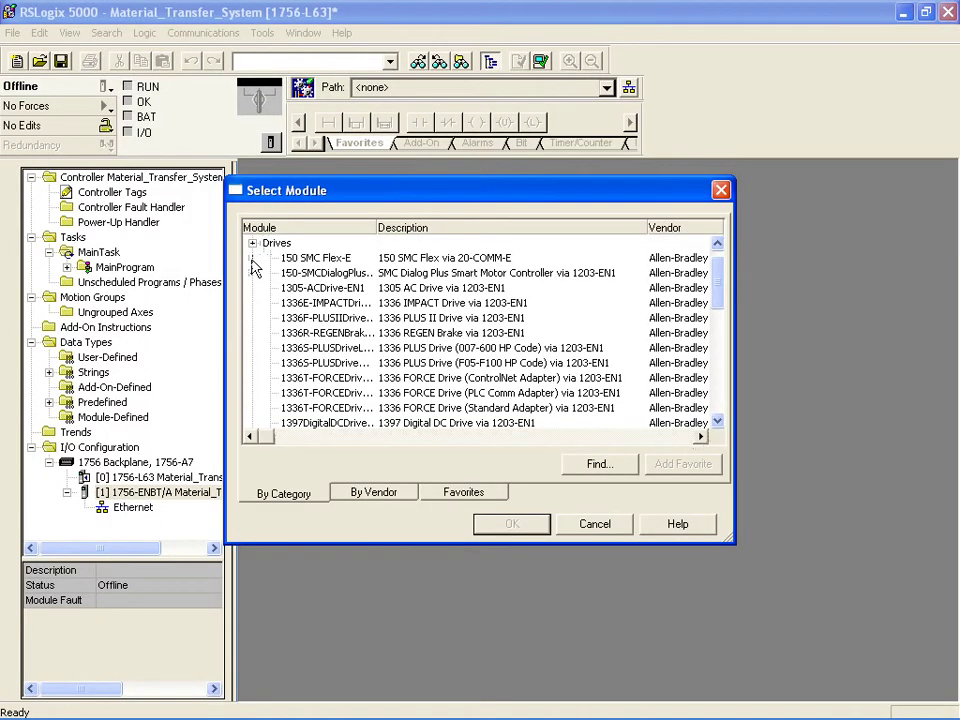
pyautogui.click(718, 421)
pyautogui.click(718, 421)
pyautogui.click(718, 421)
pyautogui.click(718, 421)
pyautogui.click(718, 421)
pyautogui.click(718, 421)
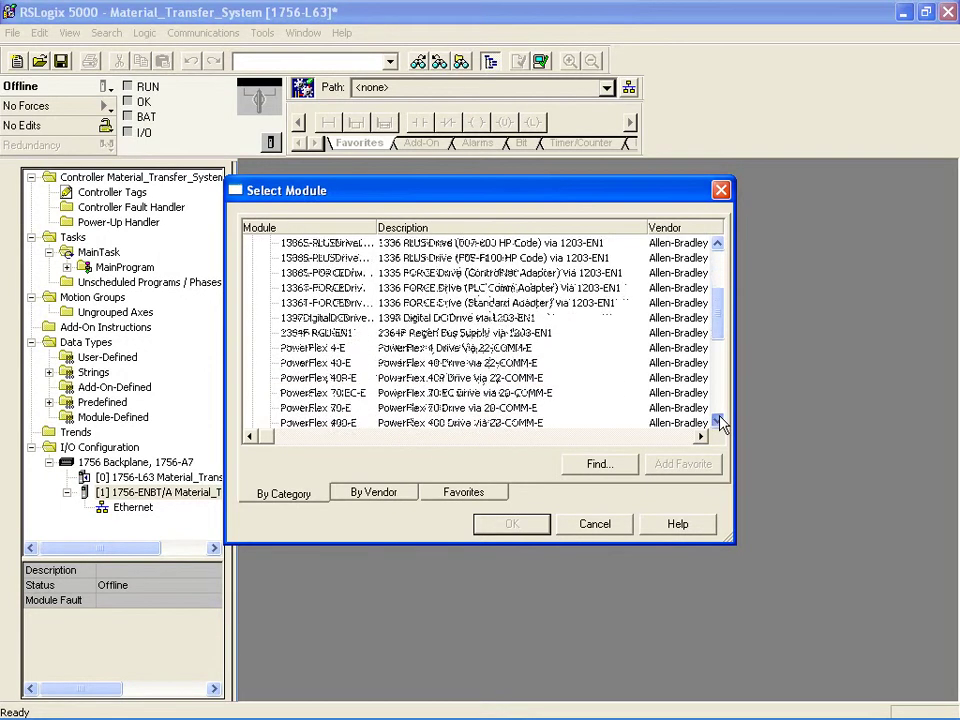
pyautogui.click(718, 421)
pyautogui.click(718, 421)
pyautogui.click(718, 421)
pyautogui.click(718, 421)
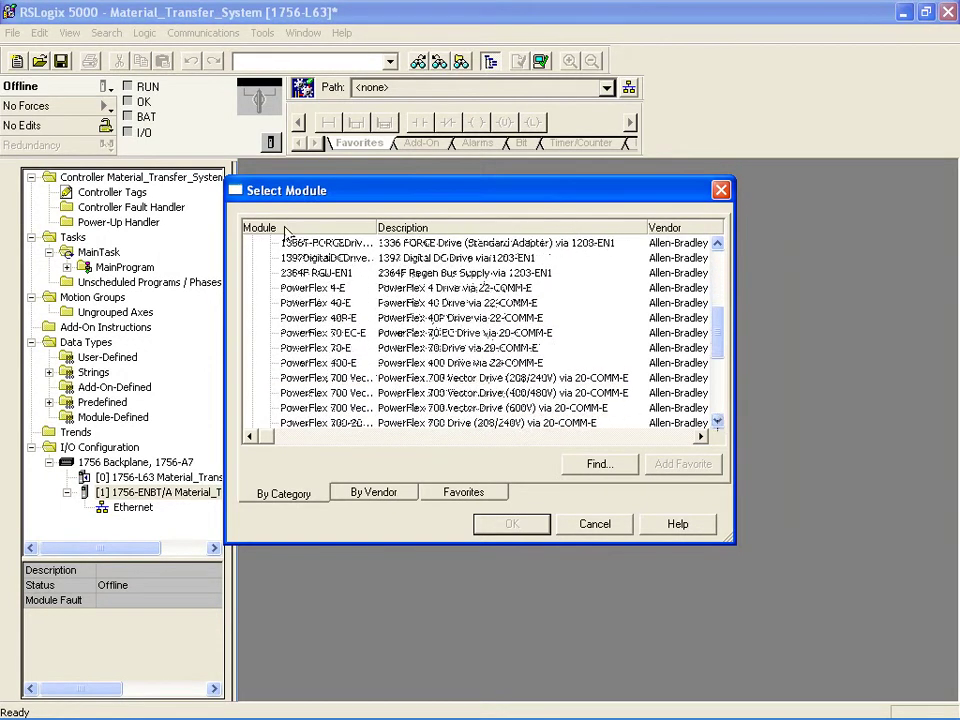
pyautogui.click(323, 333)
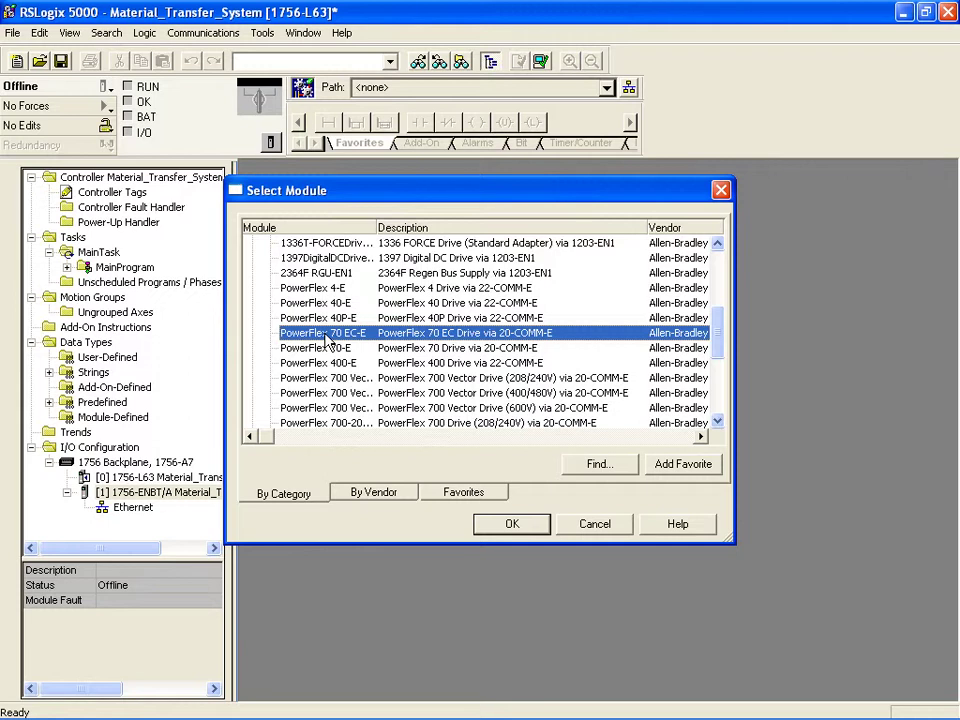
pyautogui.click(509, 526)
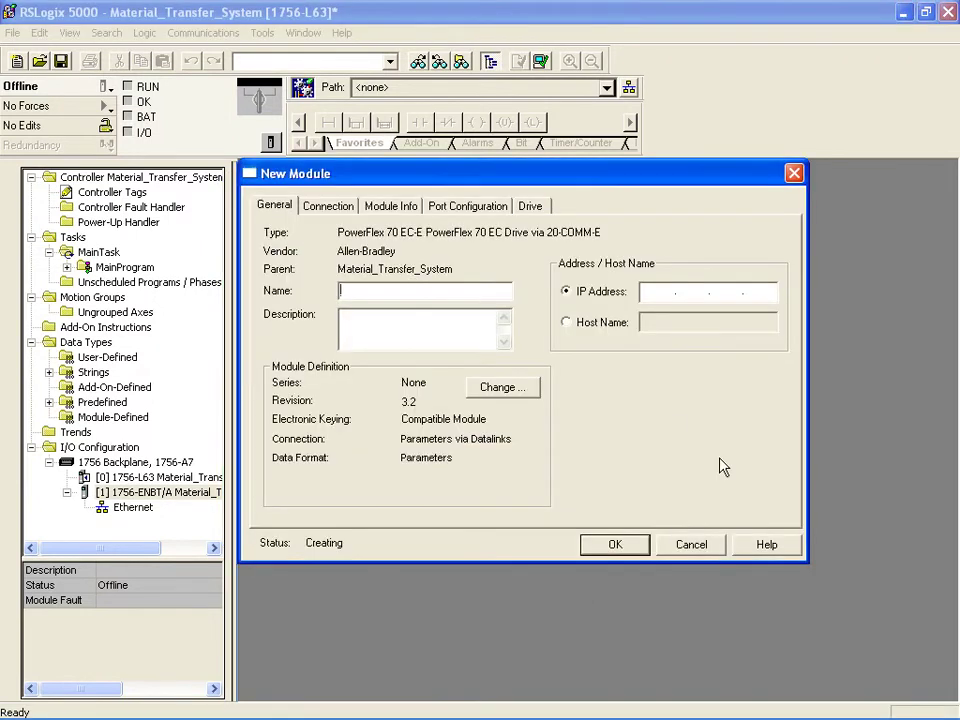
# Step: Name the drive module Conveyor_1A and set its IP address to 10.91.97.76
pyautogui.write('Conve')
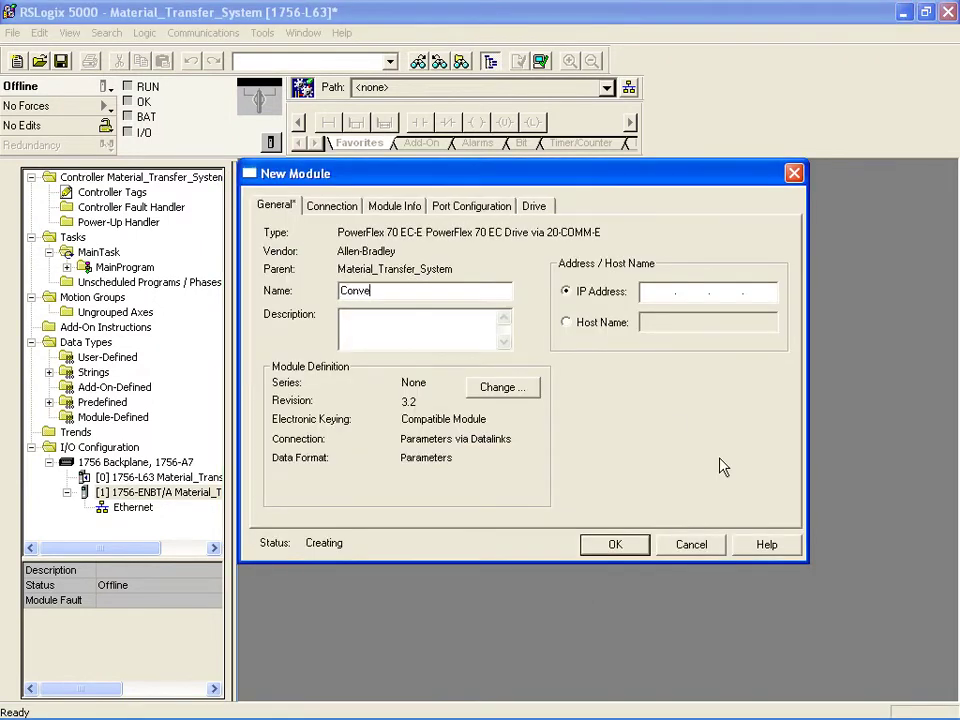
pyautogui.write('yor_1A')
pyautogui.click(664, 293)
pyautogui.write('10.91.97.76')
# Step: In the drive's module definition, set the revision to 2.3 and the drive rating to 240V 4.2A
pyautogui.click(510, 390)
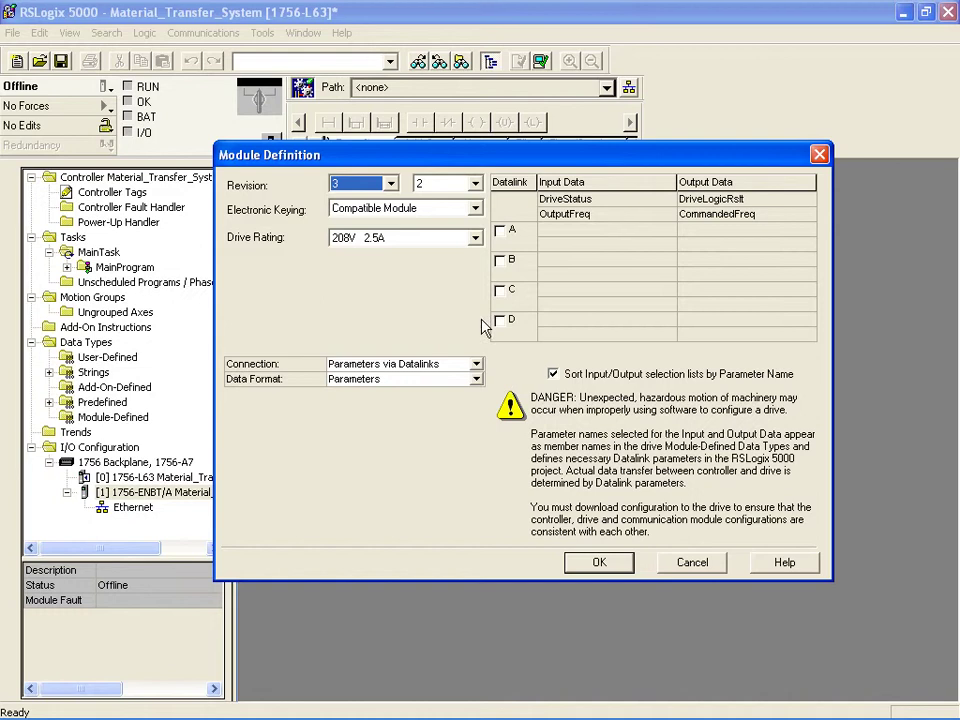
pyautogui.click(391, 184)
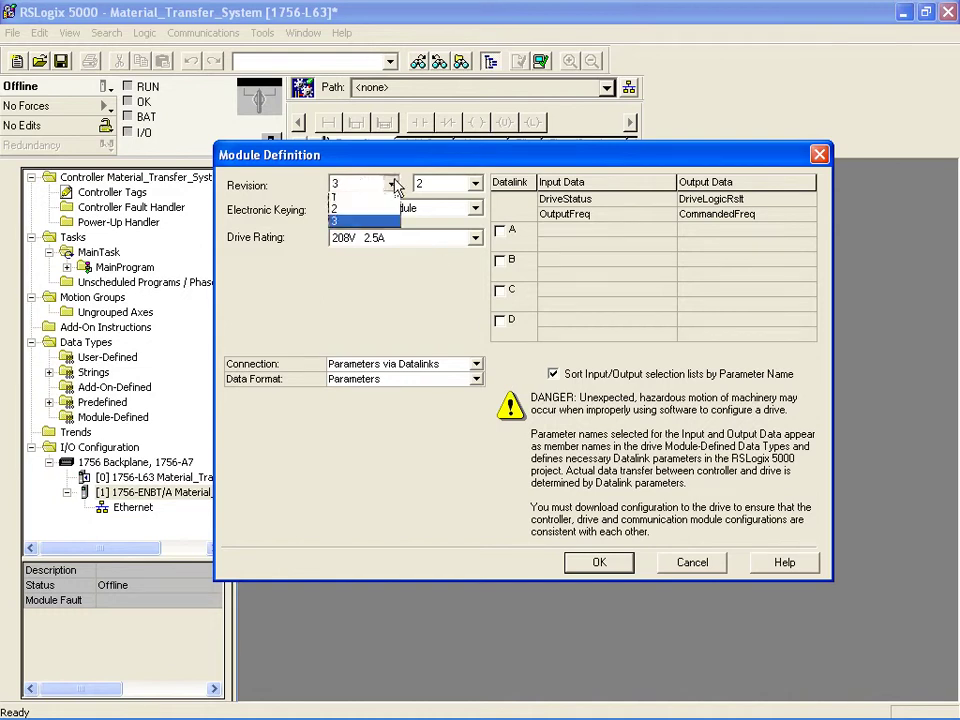
pyautogui.click(360, 212)
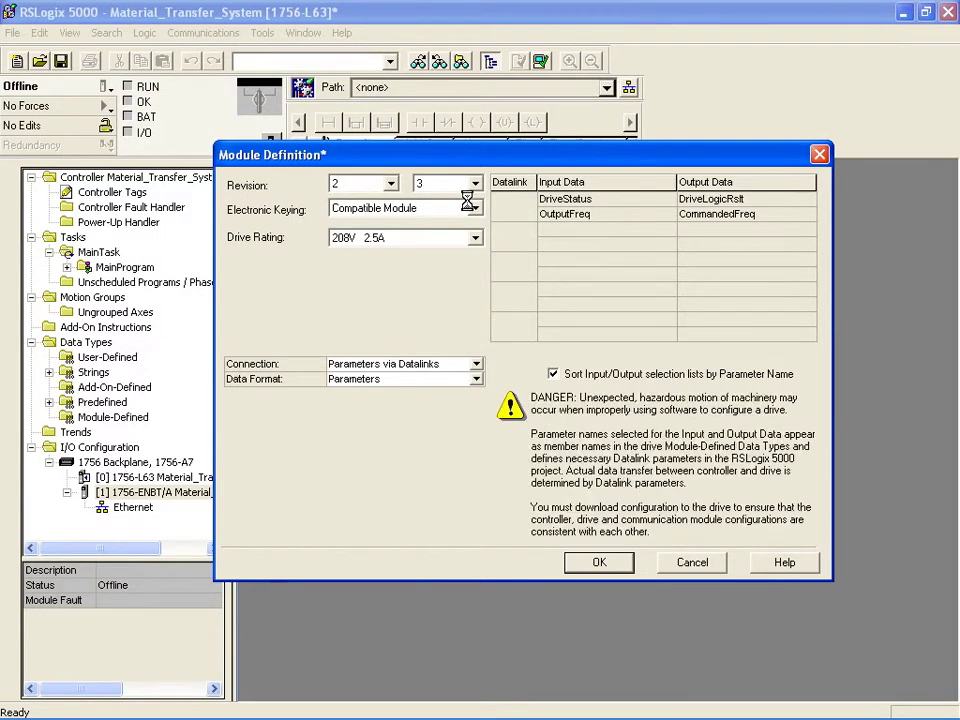
pyautogui.click(475, 238)
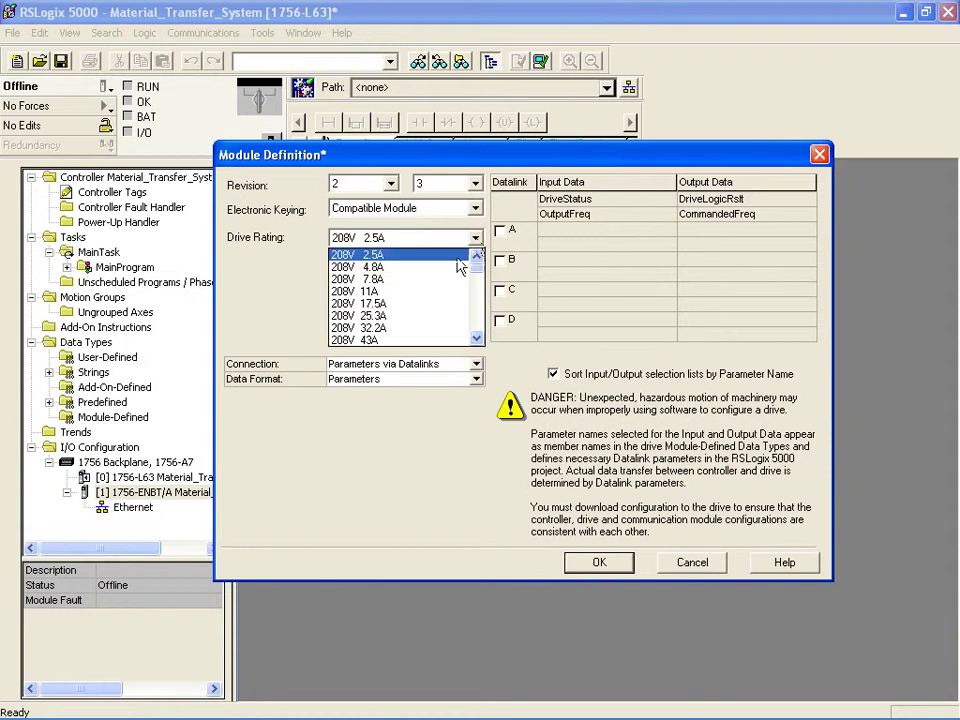
pyautogui.click(476, 339)
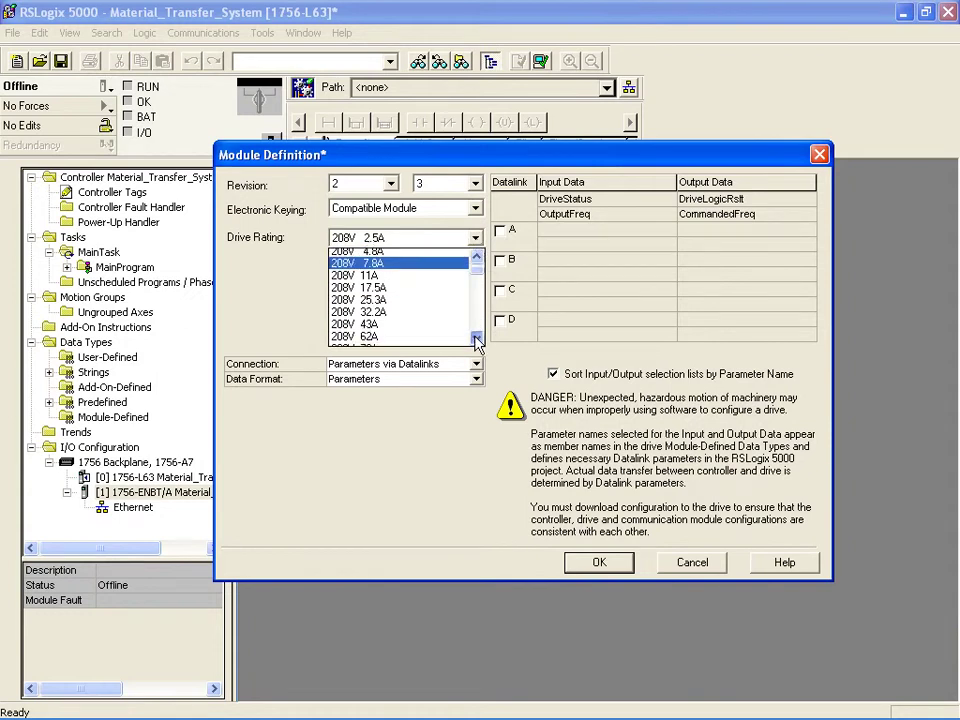
pyautogui.click(476, 339)
pyautogui.moveTo(476, 340); pyautogui.dragTo(476, 341)
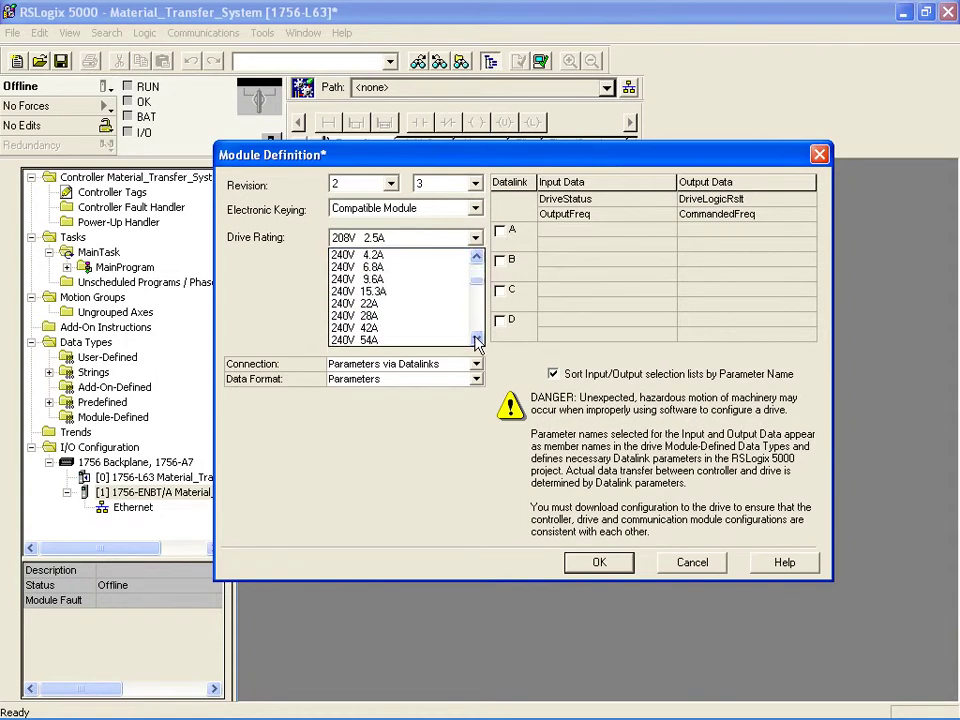
pyautogui.click(405, 255)
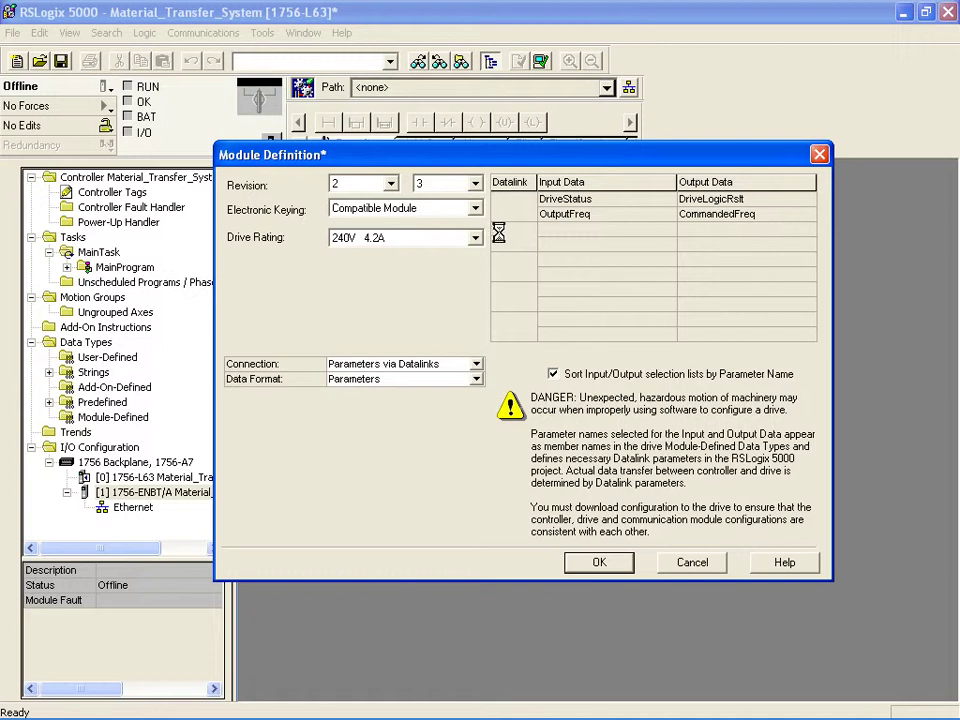
# Step: Enable datalinks A and B and assign OutputCurrent - 3 as the input data of datalink A1
pyautogui.click(499, 230)
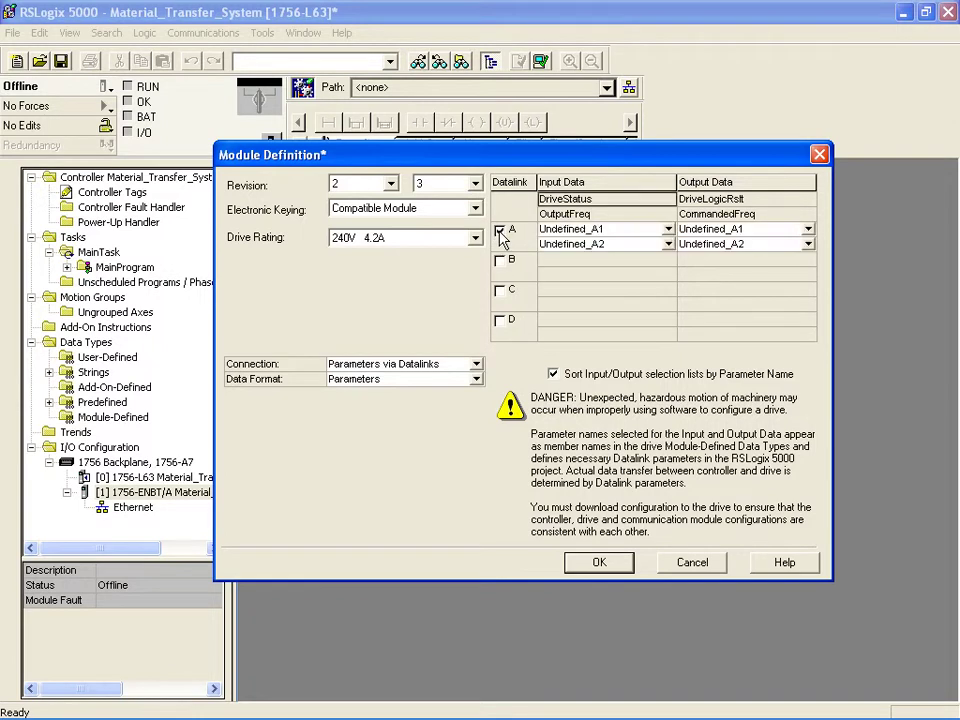
pyautogui.click(500, 260)
pyautogui.click(577, 232)
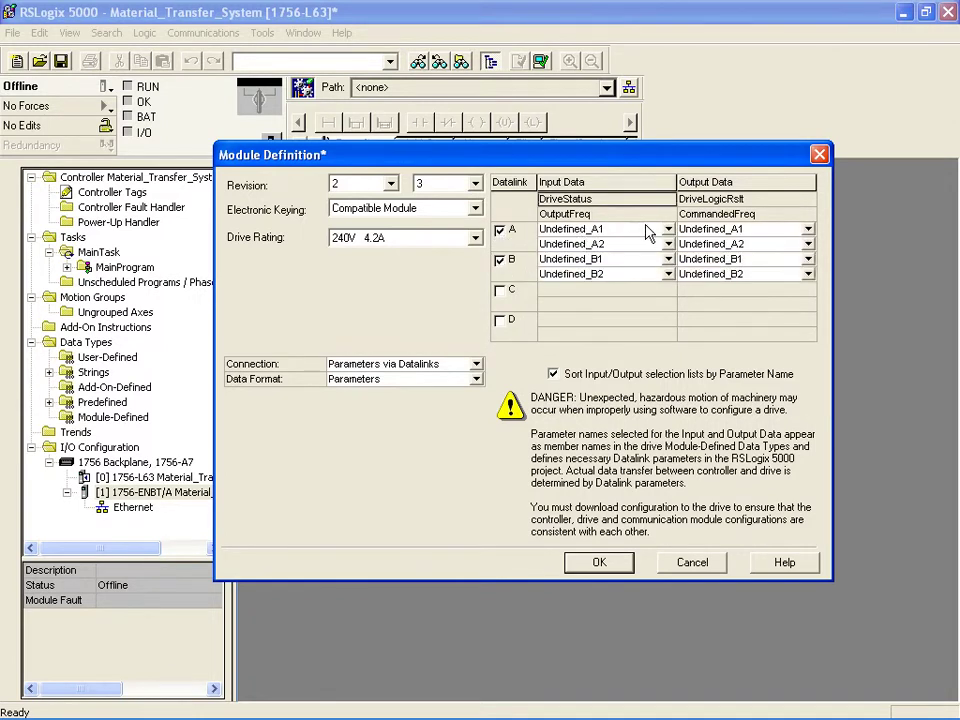
pyautogui.click(669, 231)
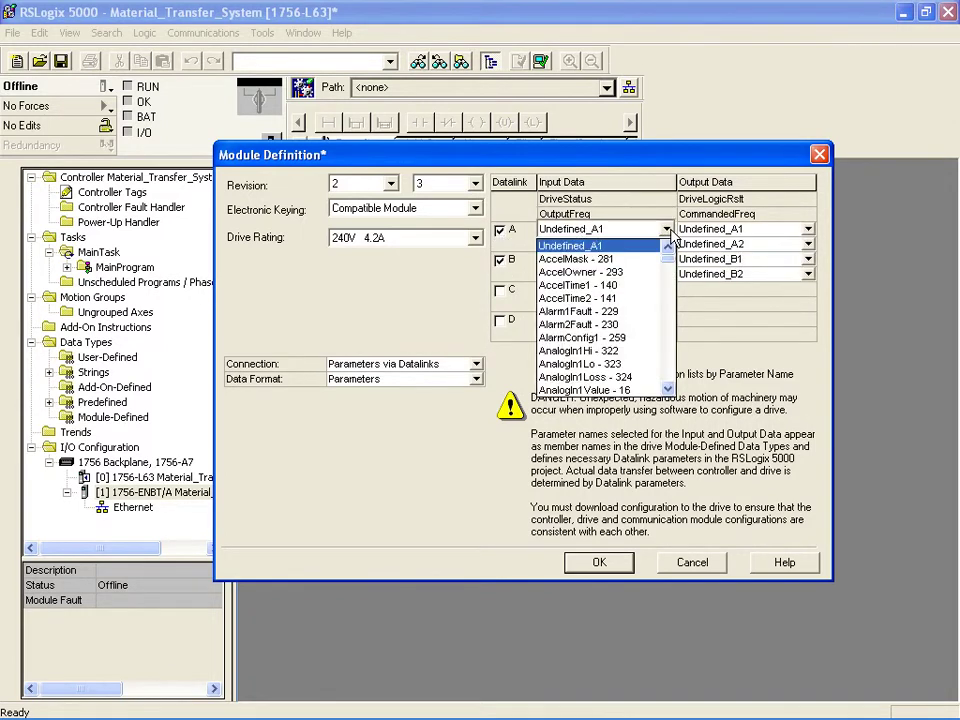
pyautogui.press('o')
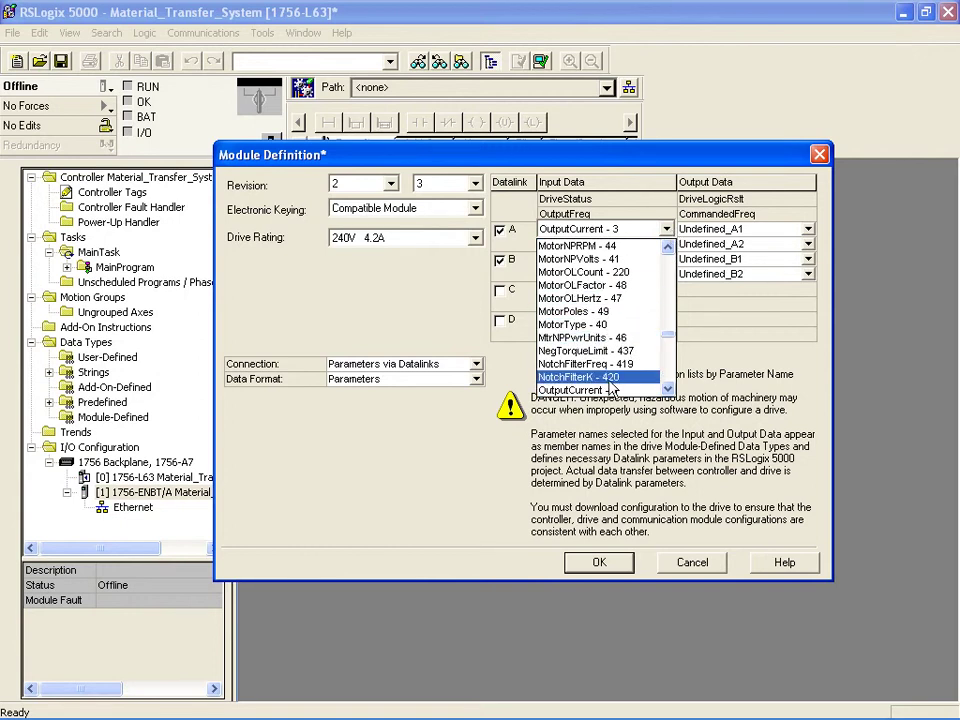
pyautogui.click(595, 391)
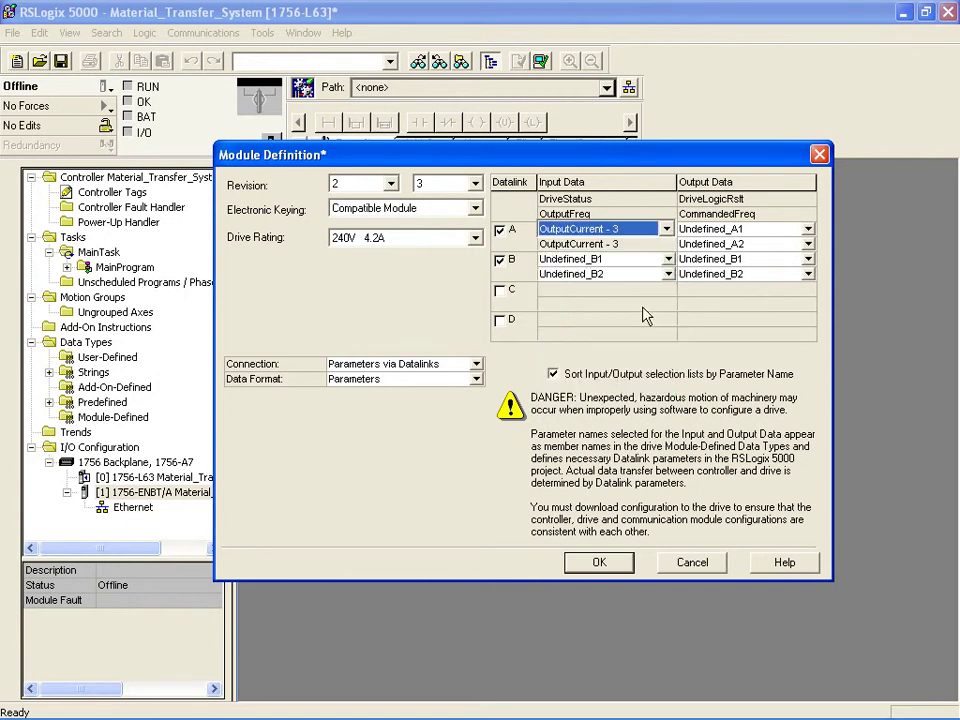
# Step: Assign DCBusVoltage - 12 as the input data of datalink B1
pyautogui.click(667, 259)
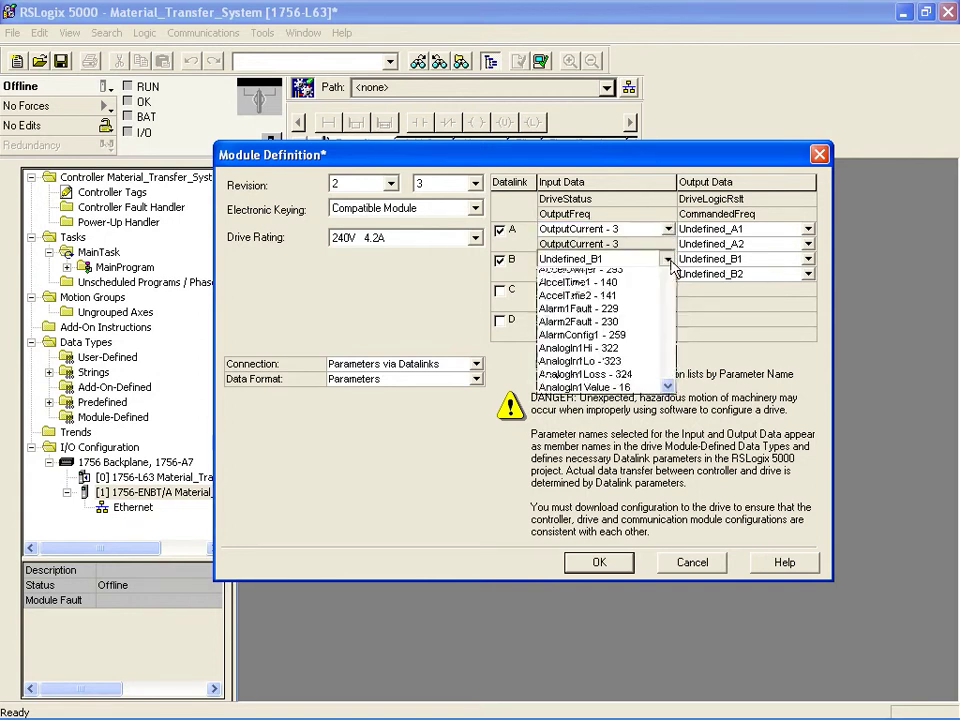
pyautogui.press('d')
pyautogui.press('c')
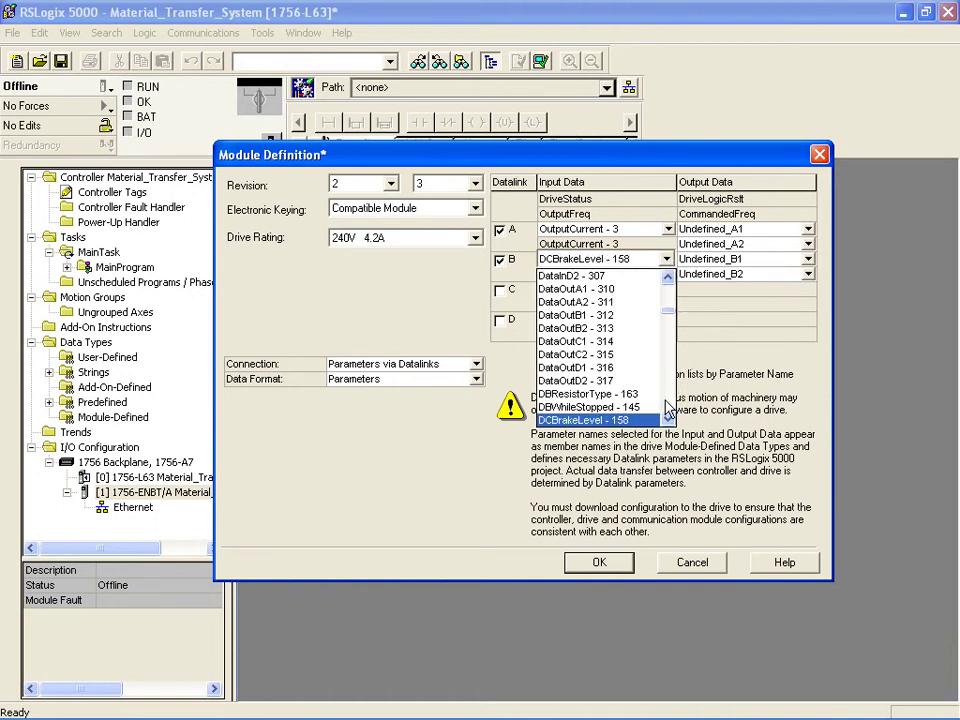
pyautogui.scroll(-2, 668, 415)
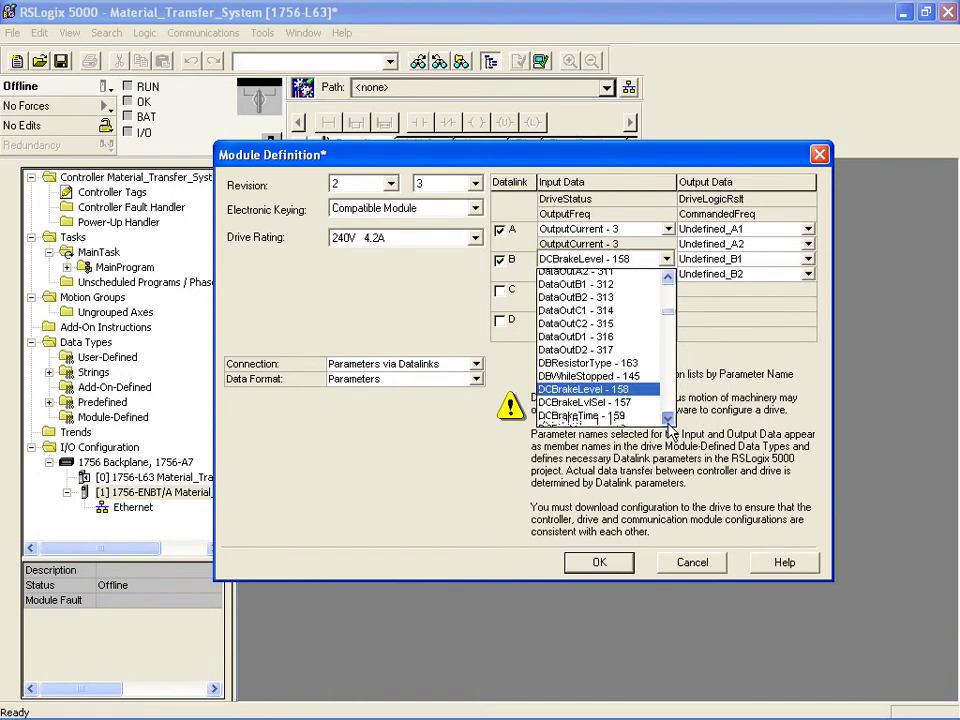
pyautogui.scroll(-3, 668, 418)
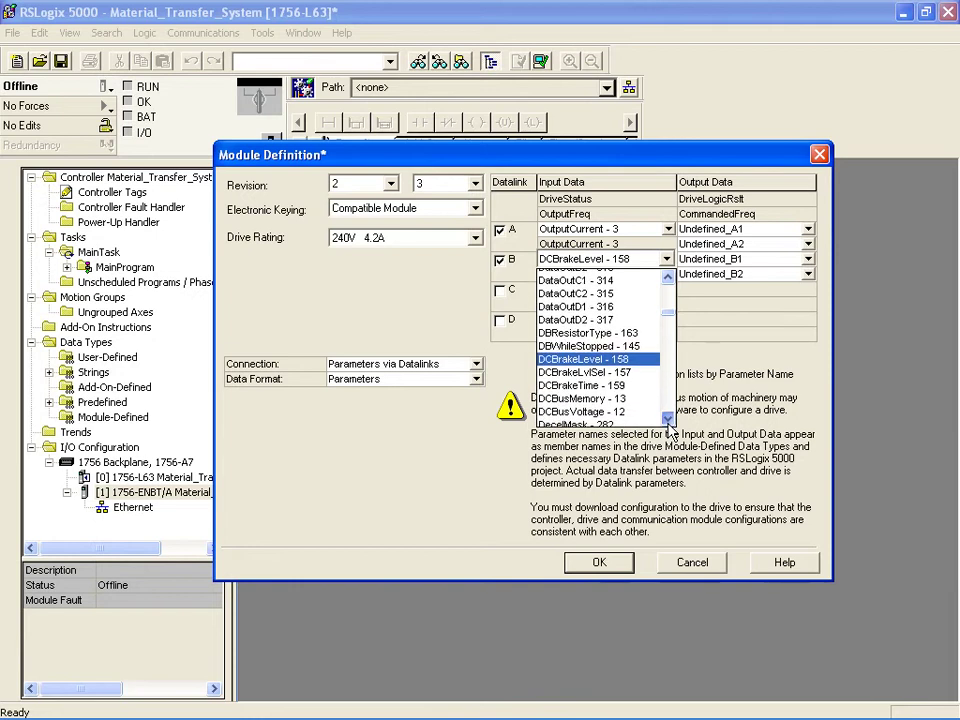
pyautogui.scroll(-3, 668, 418)
pyautogui.click(585, 368)
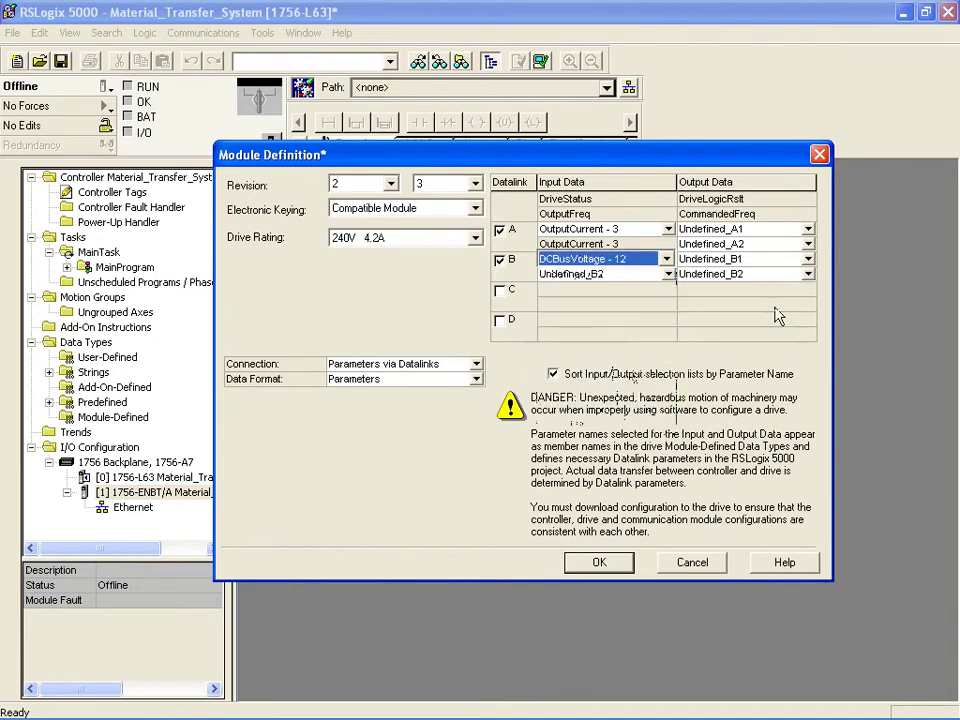
# Step: Assign AccelTime1 - 140 and DecelTime1 - 142 as the output data of datalinks A1 and A2, and accept the module definition
pyautogui.click(807, 229)
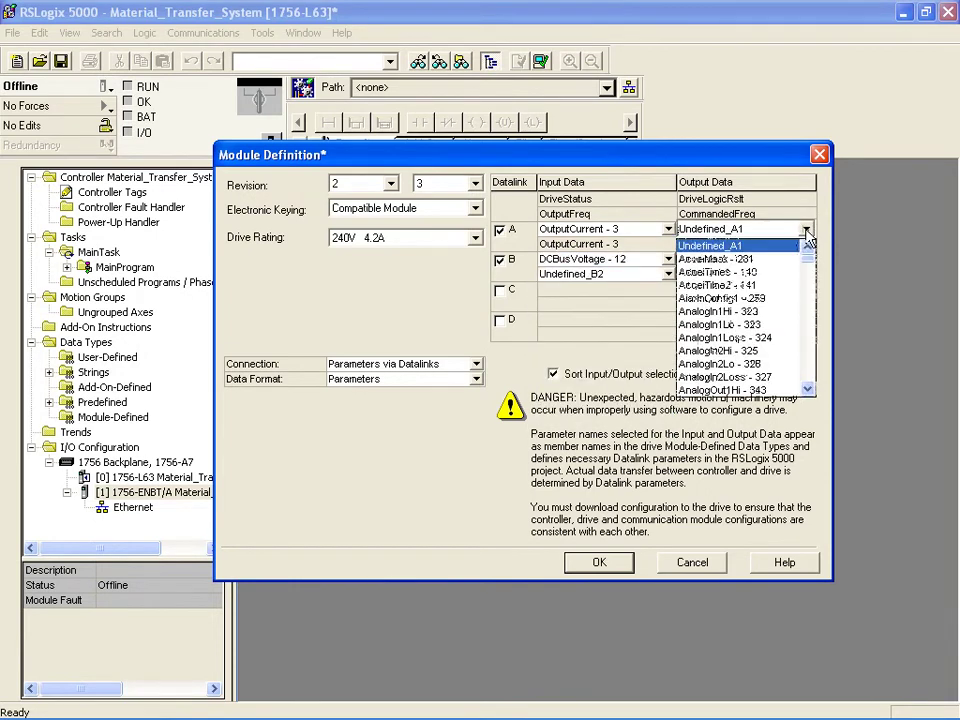
pyautogui.press('Down')
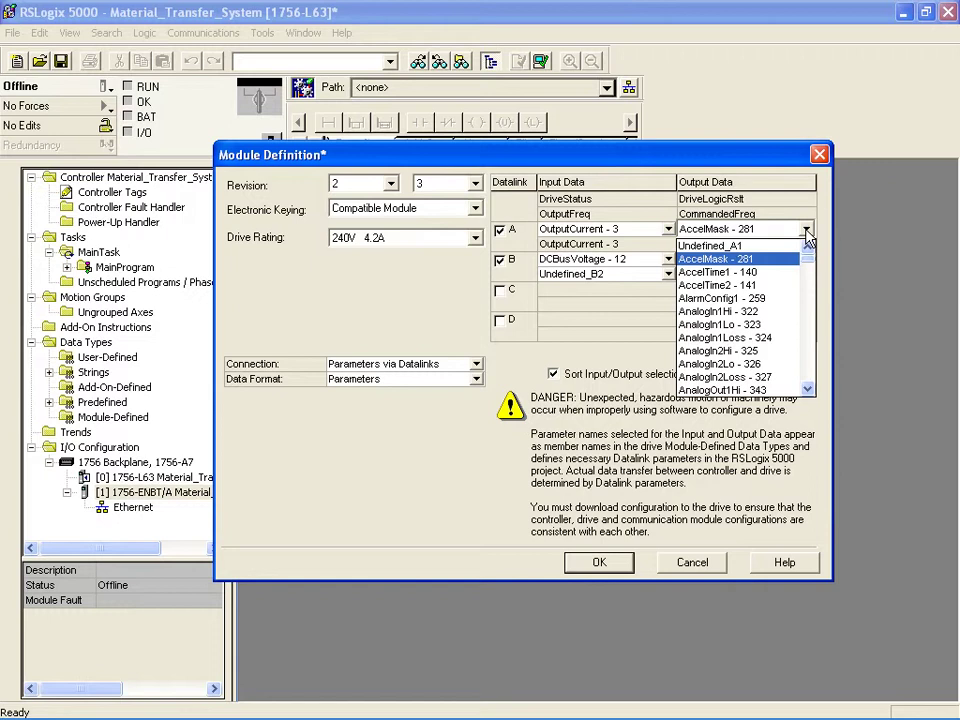
pyautogui.click(740, 272)
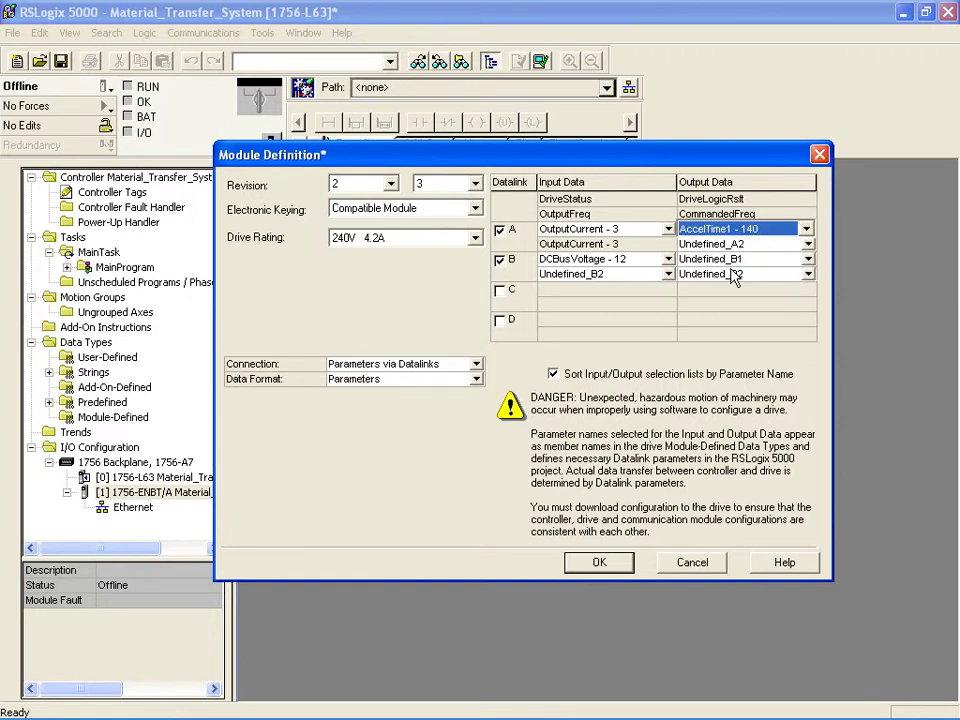
pyautogui.click(808, 245)
pyautogui.write('de')
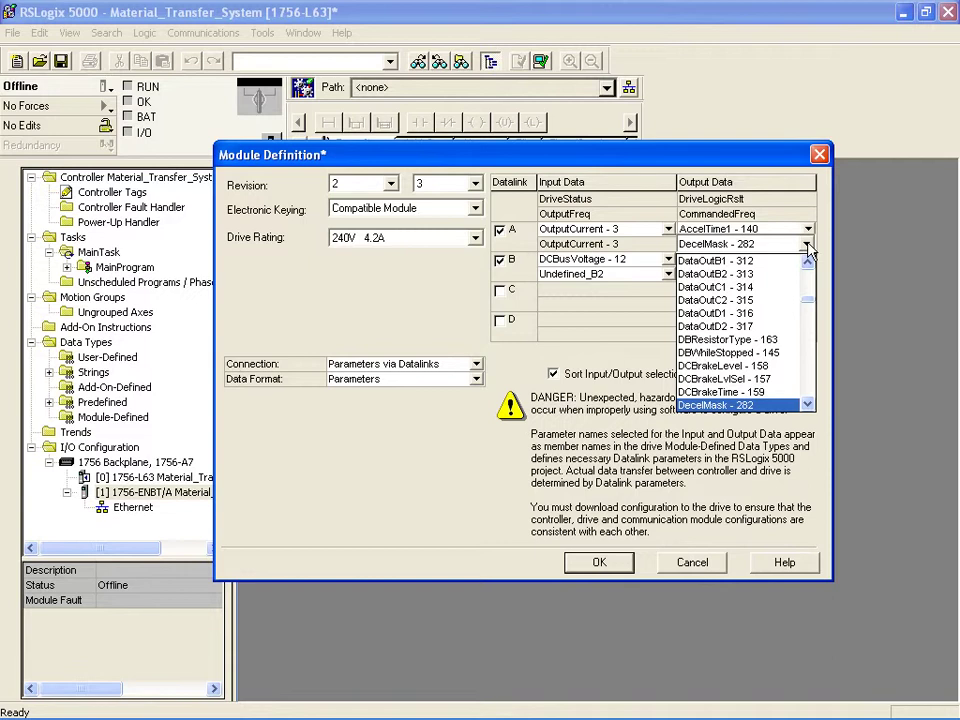
pyautogui.click(809, 404)
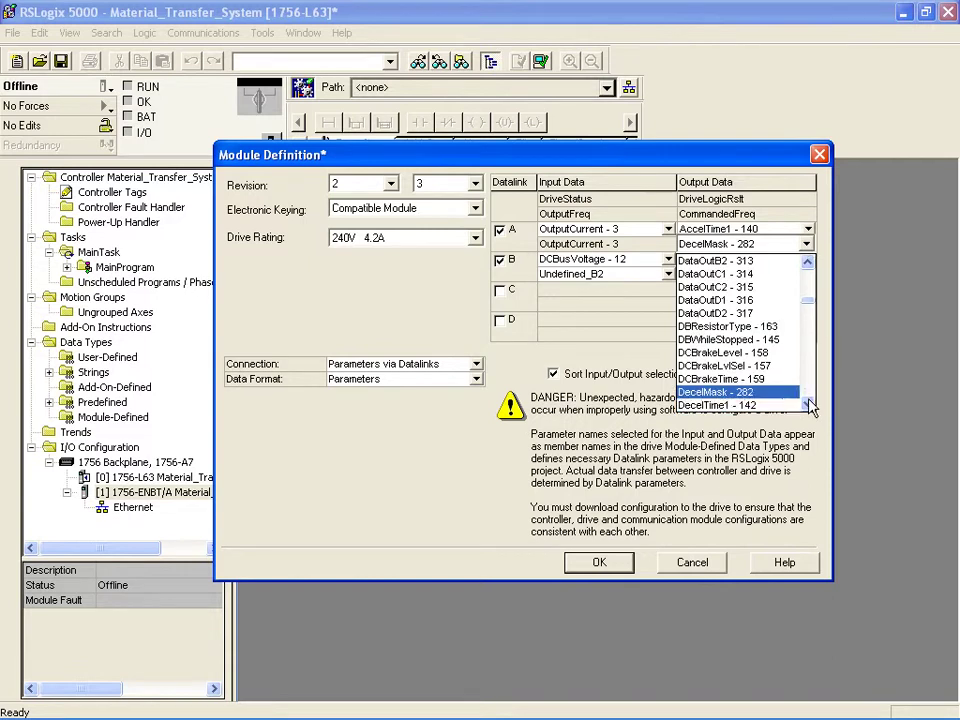
pyautogui.click(780, 405)
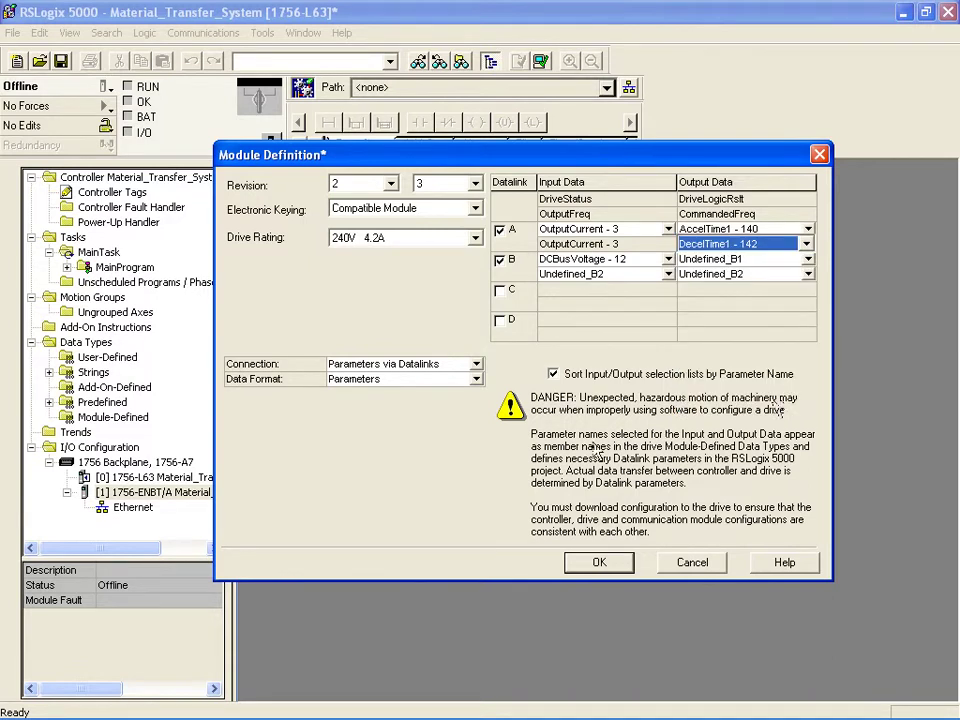
pyautogui.click(597, 563)
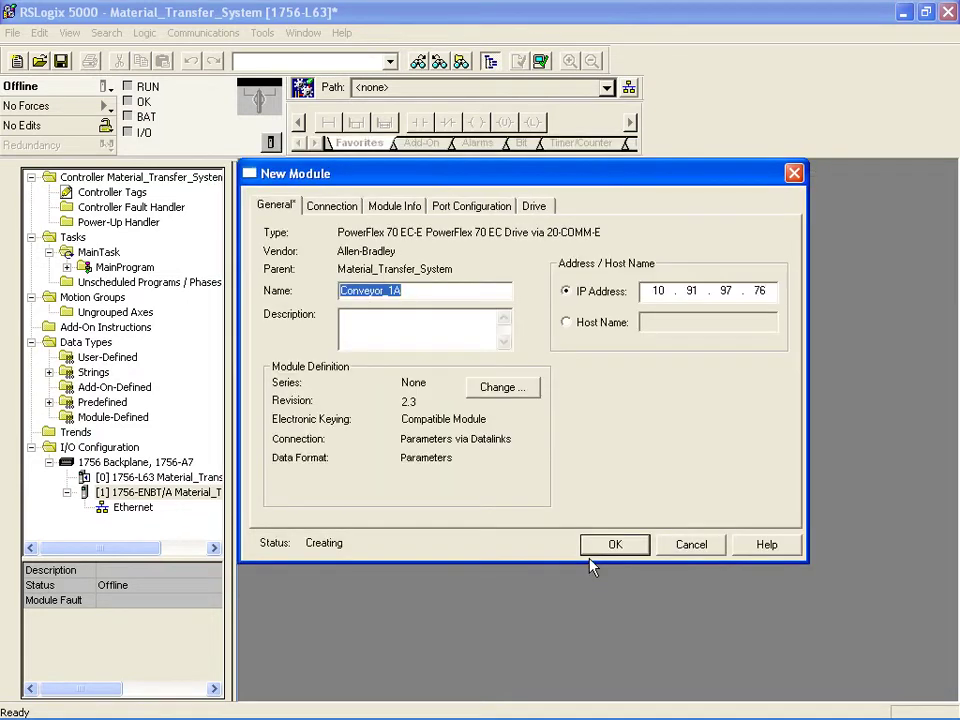
# Step: Set the drive's subnet mask to 255.255.248.0 and gateway address to 10.91.96.1, apply them and finish creating the module
pyautogui.click(341, 210)
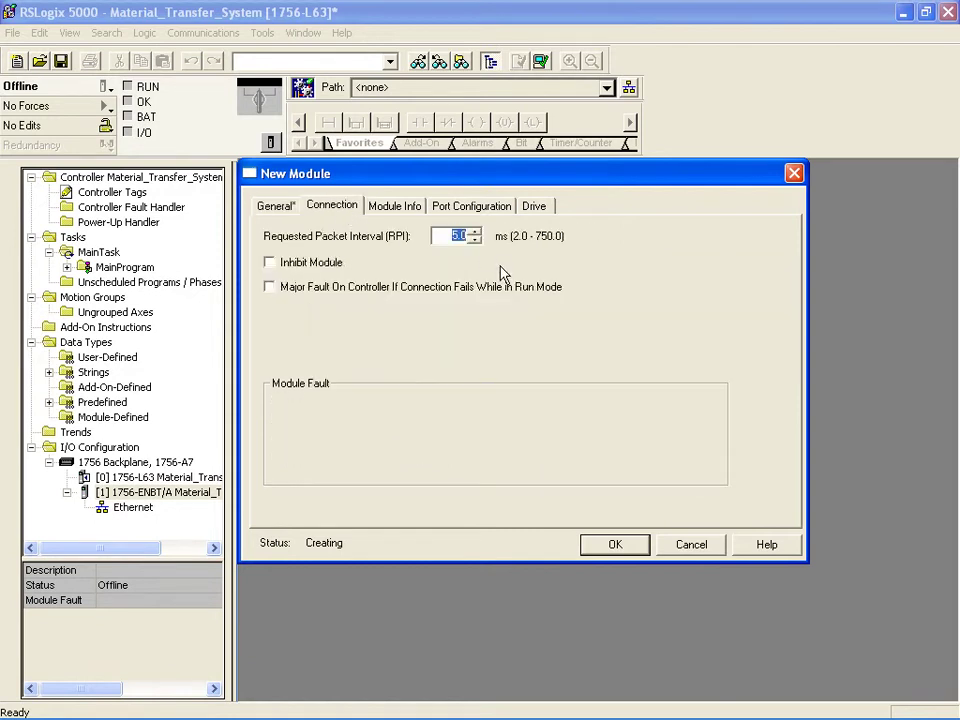
pyautogui.click(425, 210)
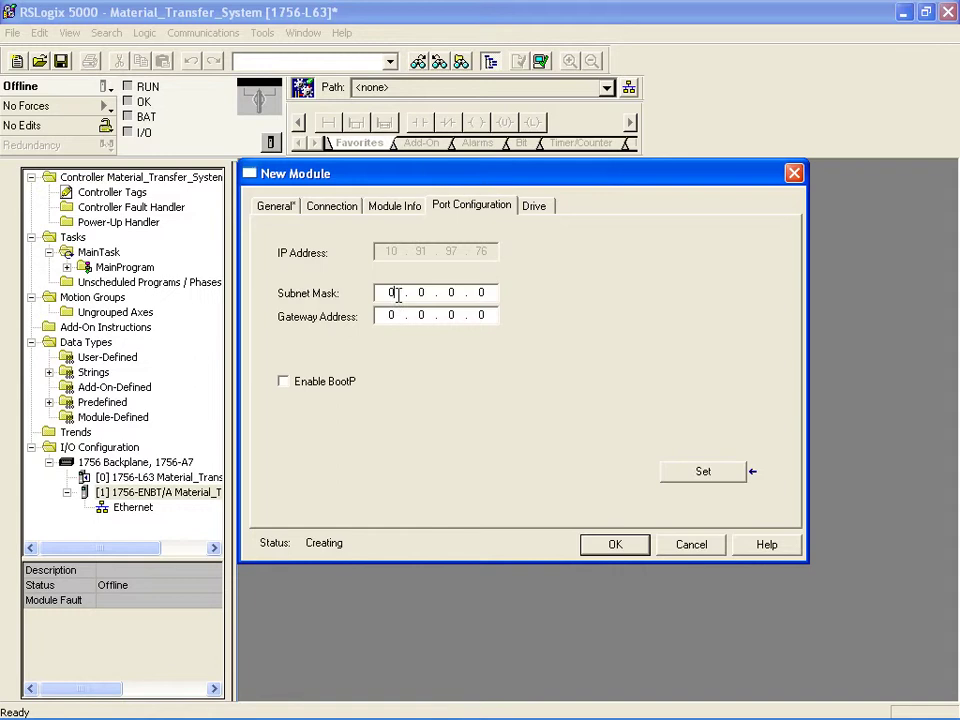
pyautogui.write('255 . 255 . 248')
pyautogui.click(389, 314)
pyautogui.write('91 . 9')
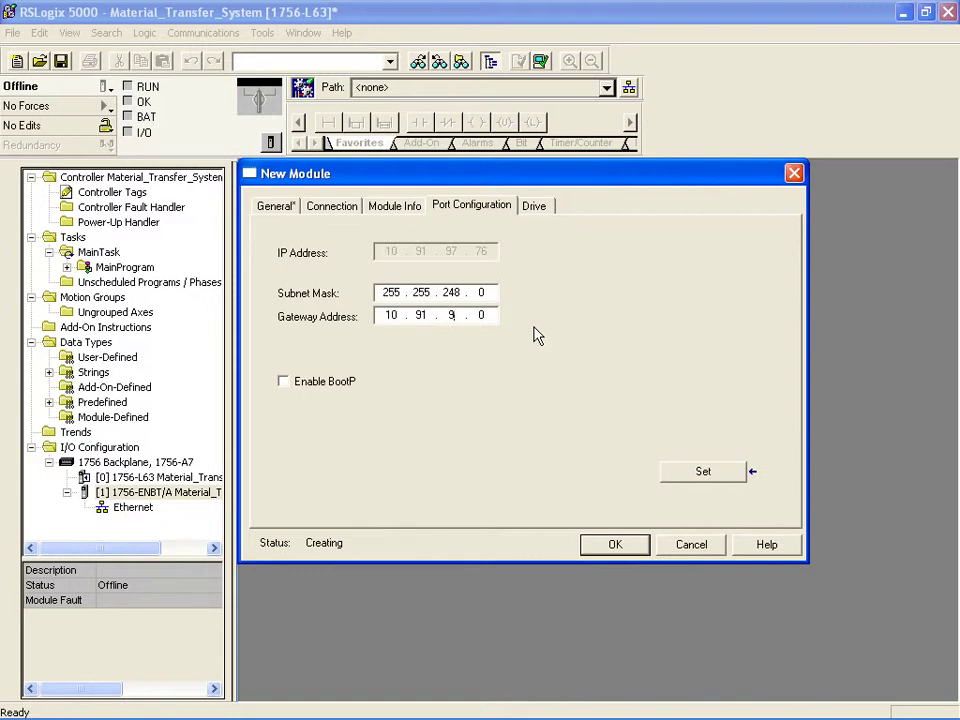
pyautogui.write('6')
pyautogui.click(684, 473)
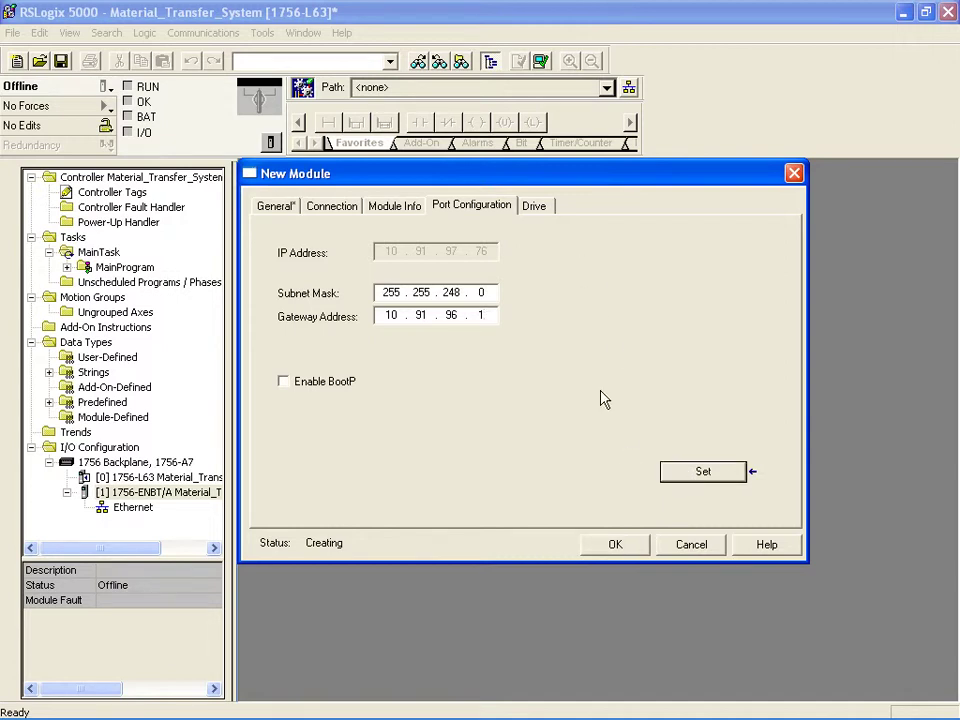
pyautogui.click(615, 546)
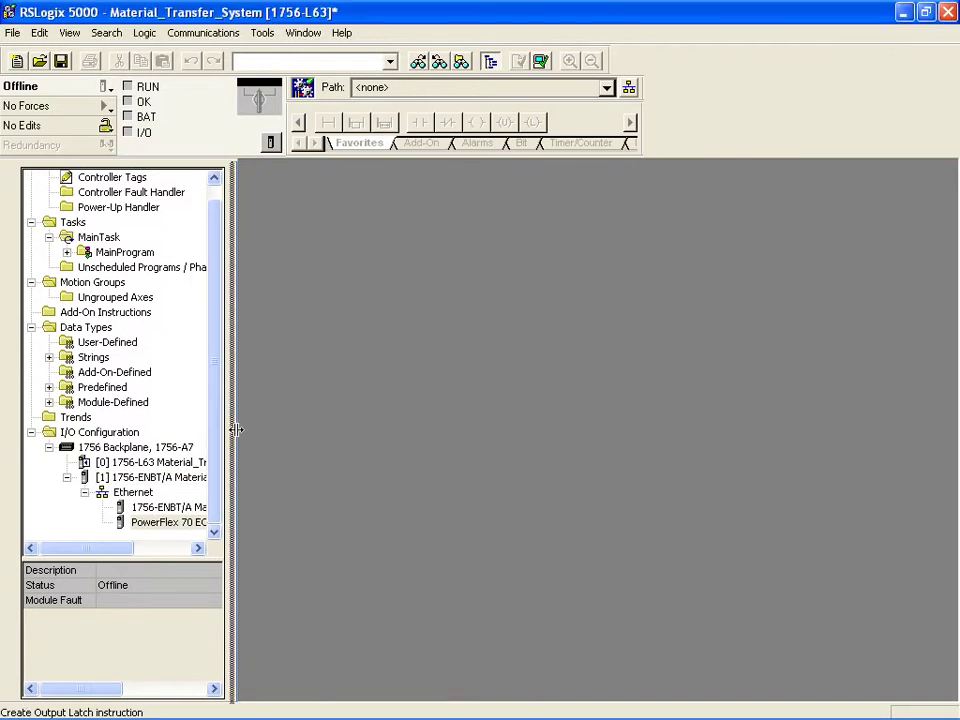
# Step: Examine the members of the Conveyor_1A output and input tags in the controller tags, and close the tag editor
pyautogui.moveTo(294, 433); pyautogui.dragTo(294, 433)
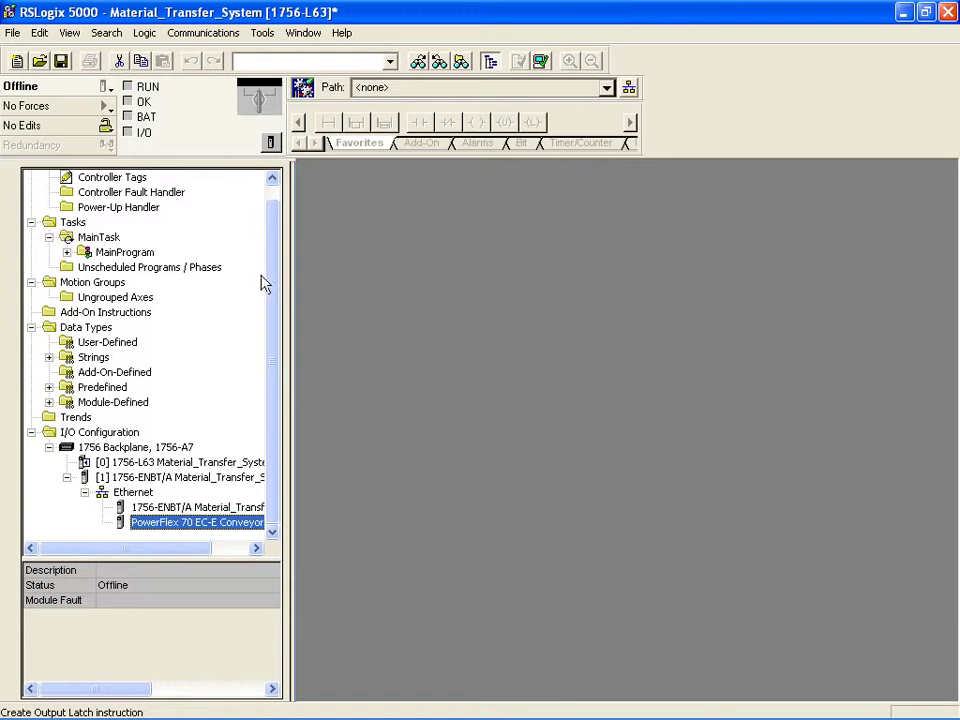
pyautogui.moveTo(274, 270); pyautogui.dragTo(287, 212)
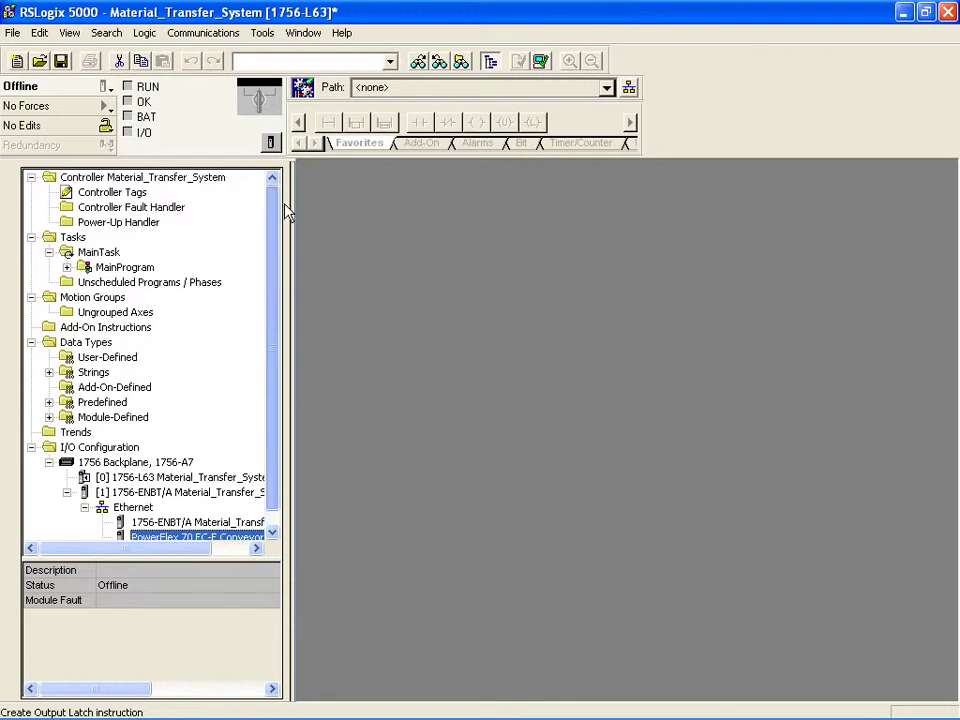
pyautogui.doubleClick(105, 192)
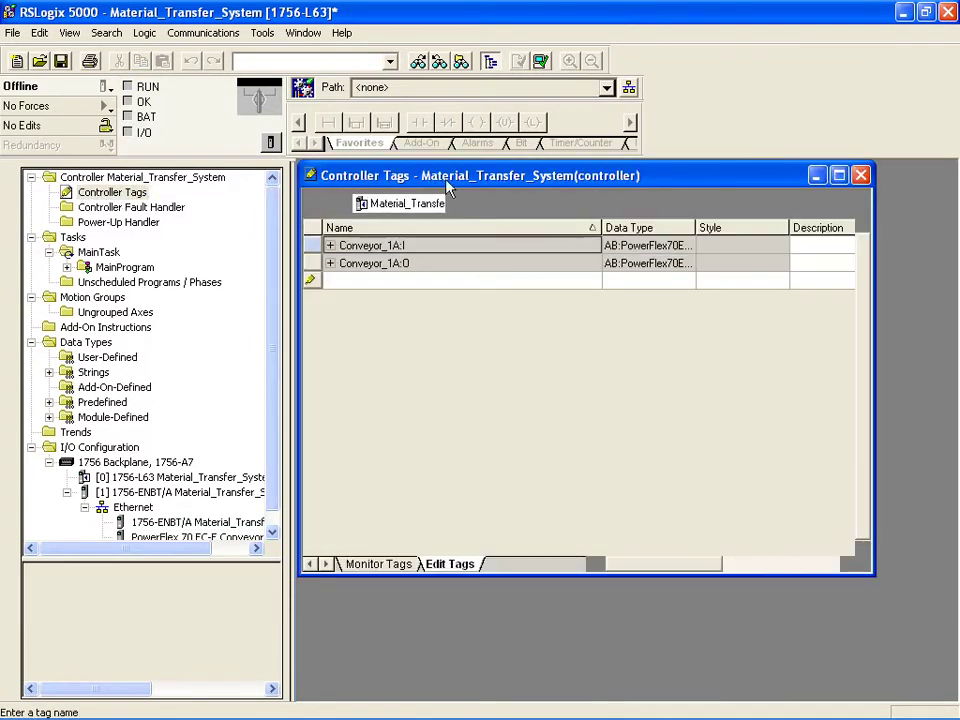
pyautogui.doubleClick(446, 178)
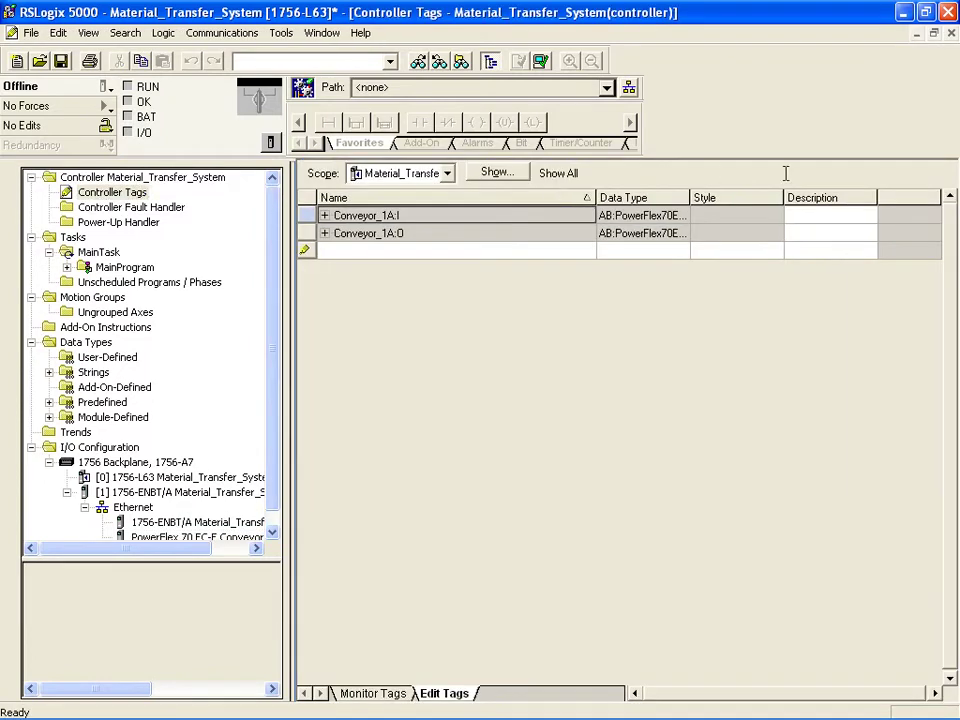
pyautogui.click(324, 233)
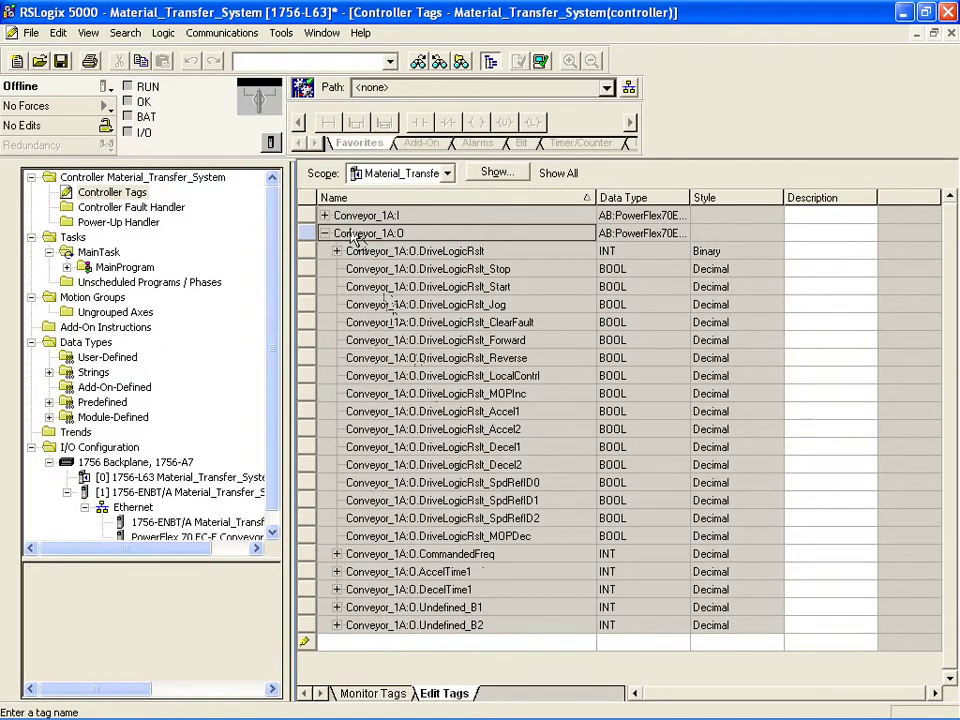
pyautogui.click(324, 215)
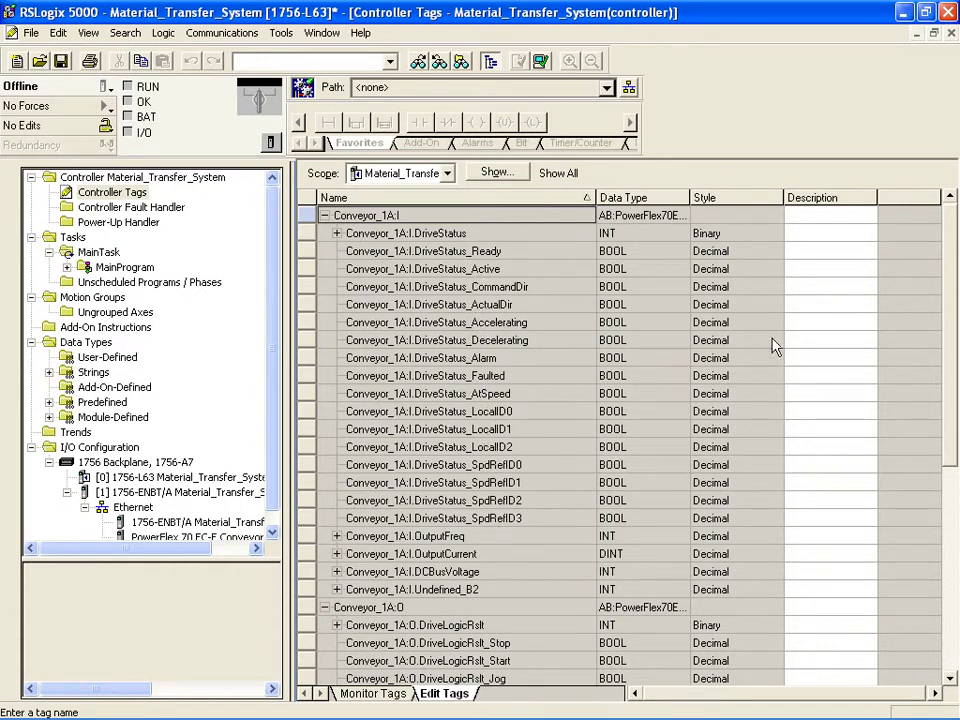
pyautogui.click(950, 33)
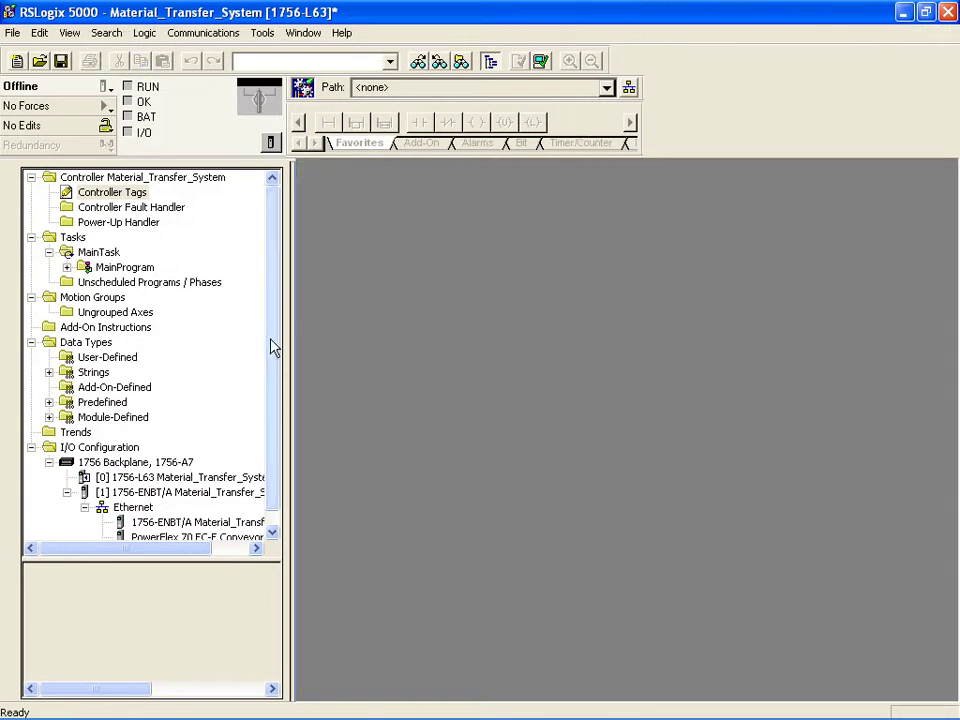
# Step: Open the properties of the PowerFlex 70 EC-E Conveyor_1A module and review the parameter list of its 20-COMM-E adapter
pyautogui.moveTo(272, 347); pyautogui.dragTo(272, 414)
pyautogui.click(219, 524)
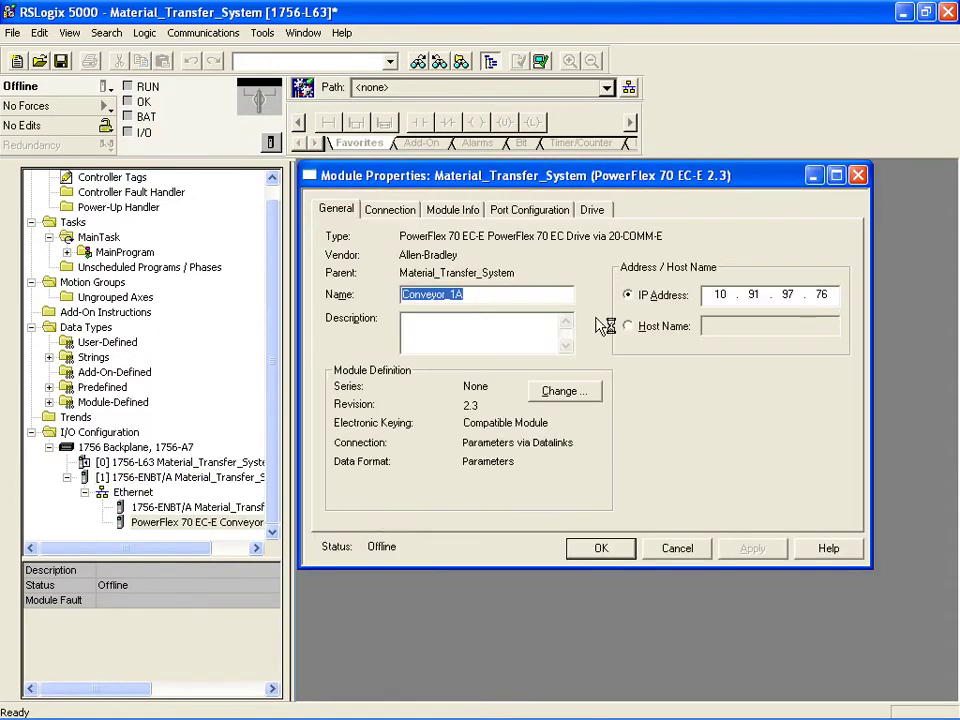
pyautogui.click(596, 213)
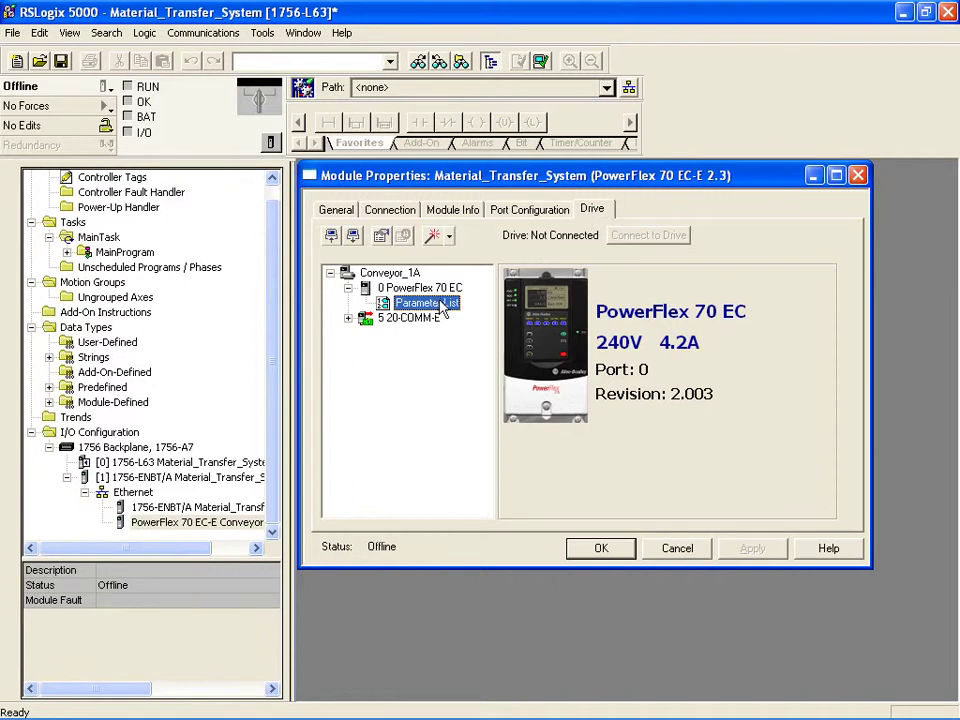
pyautogui.click(348, 318)
pyautogui.click(406, 332)
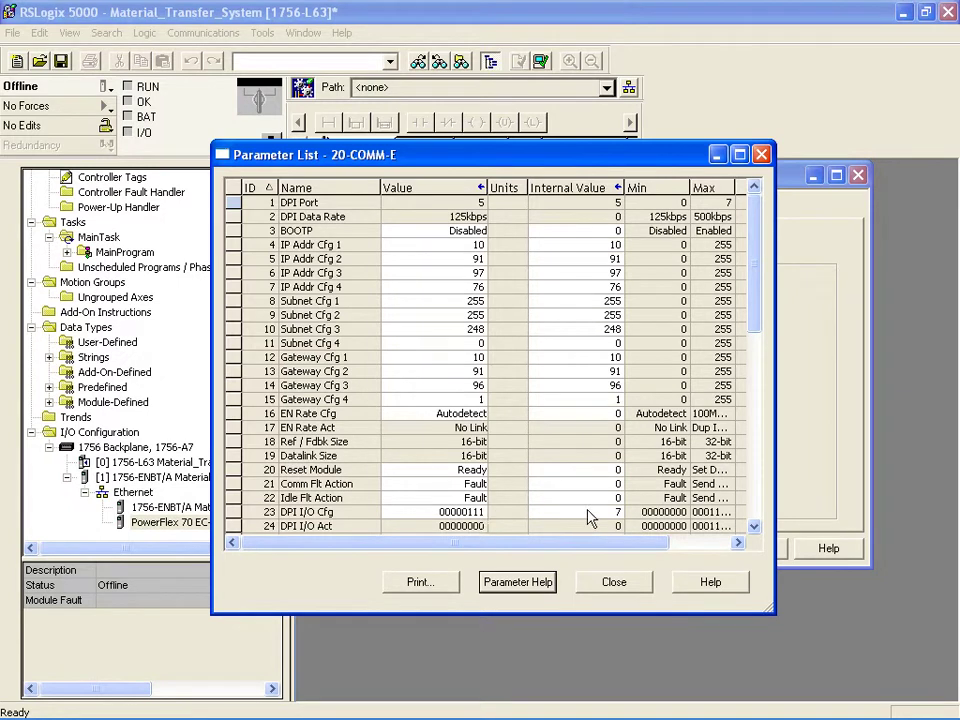
pyautogui.click(754, 526)
pyautogui.click(754, 526)
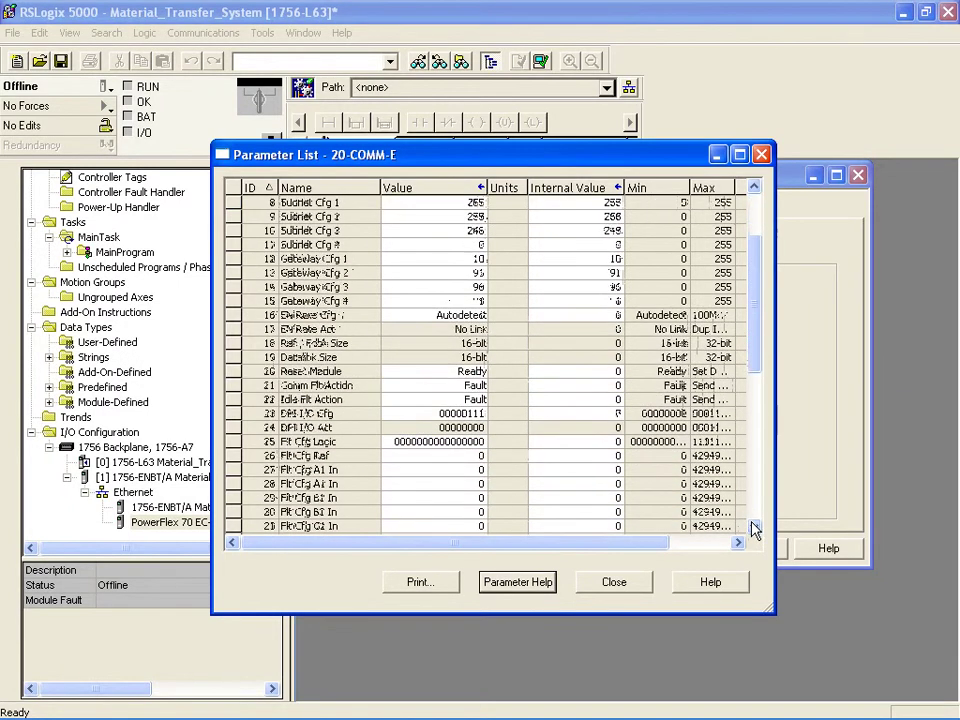
pyautogui.click(754, 526)
pyautogui.click(754, 526)
pyautogui.click(754, 526)
pyautogui.click(754, 527)
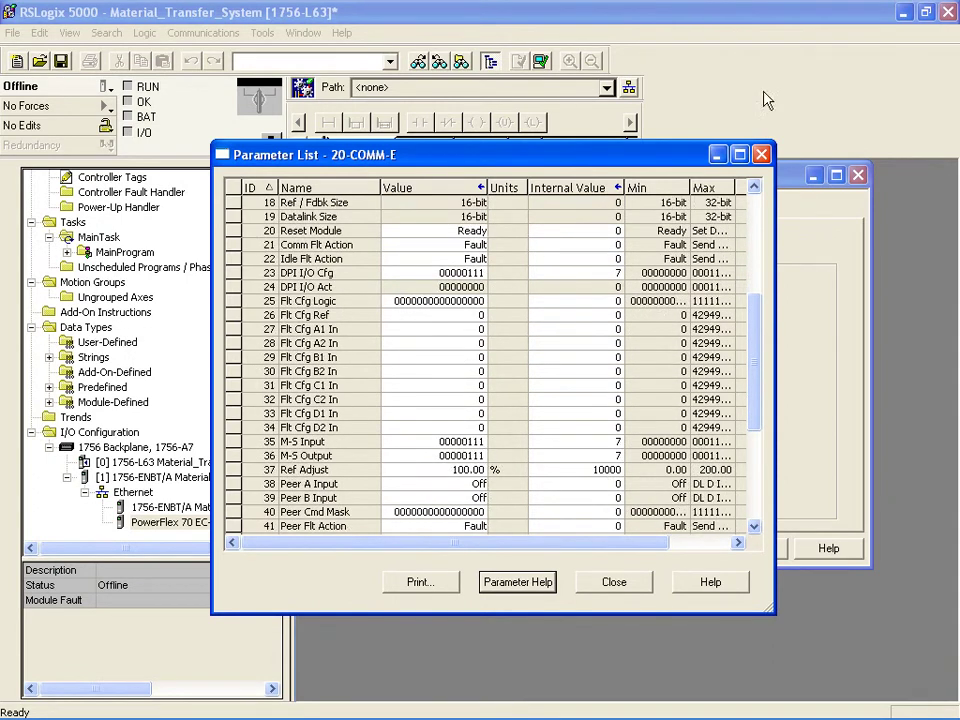
pyautogui.click(762, 155)
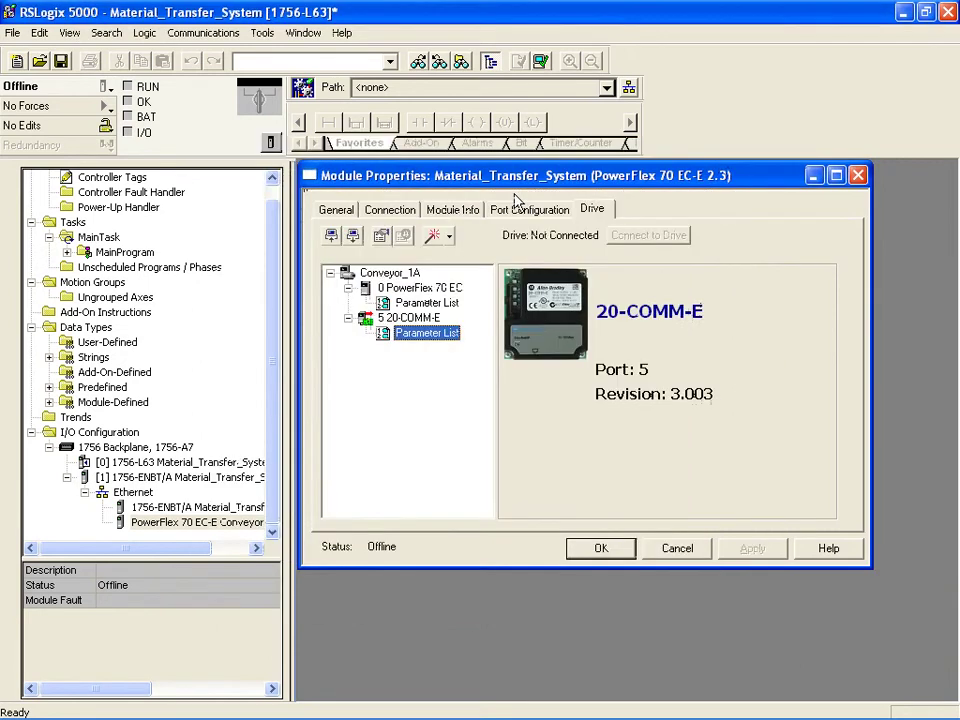
# Step: Open the PowerFlex 70 EC parameter list and check the datalink parameters Data In and Data Out
pyautogui.doubleClick(427, 302)
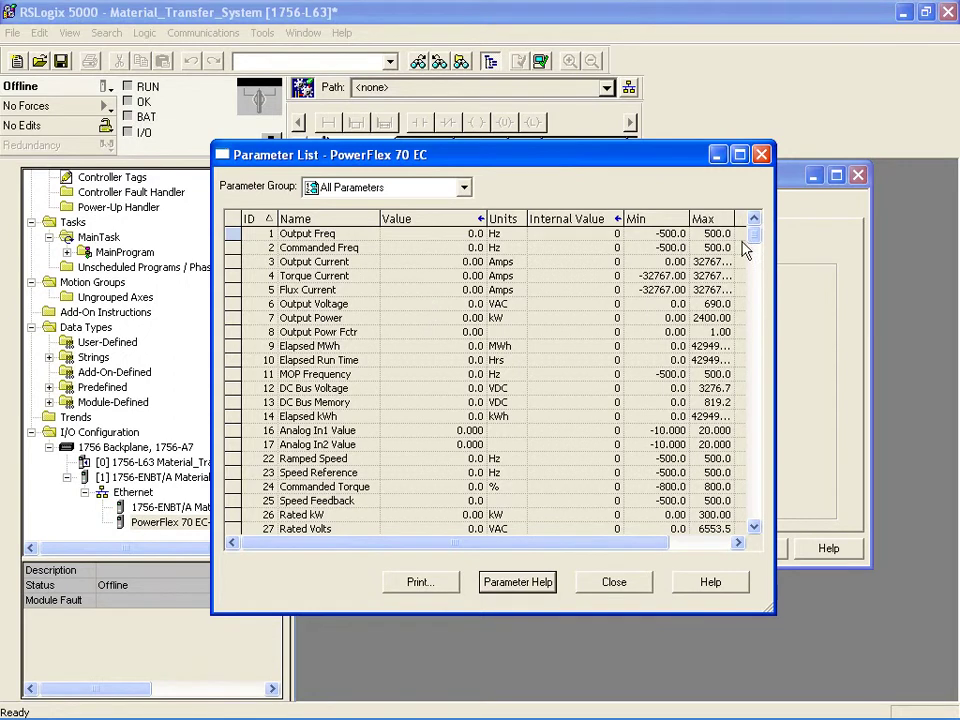
pyautogui.moveTo(757, 248); pyautogui.dragTo(772, 437)
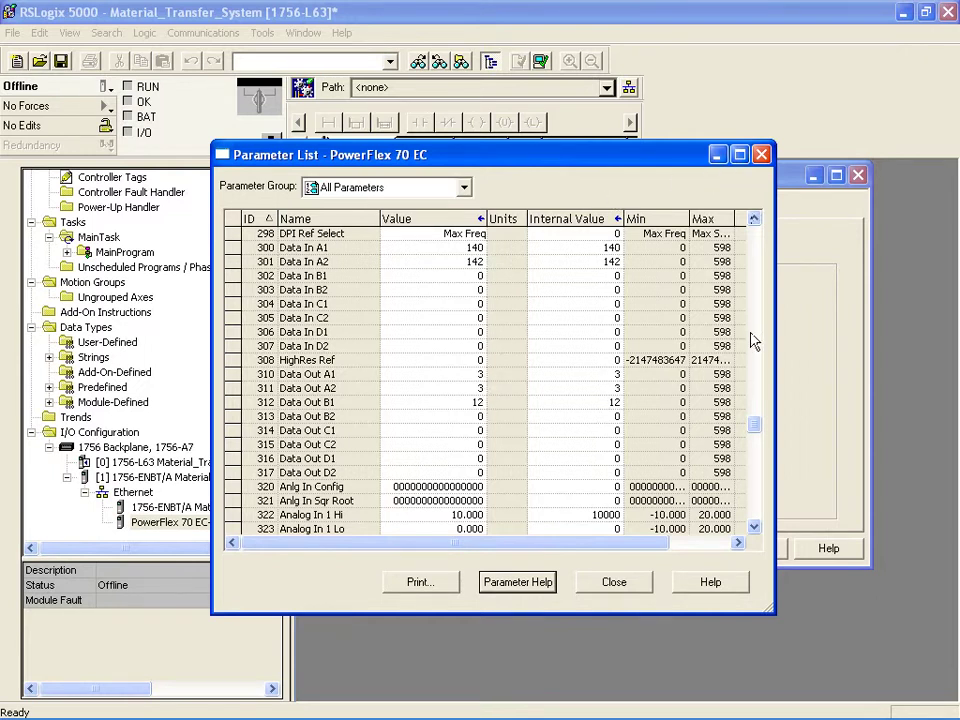
# Step: Set parameter 90 Speed Ref A Sel of the PowerFlex 70 EC to DPI Port 5, and accept the module properties
pyautogui.moveTo(757, 427); pyautogui.dragTo(758, 289)
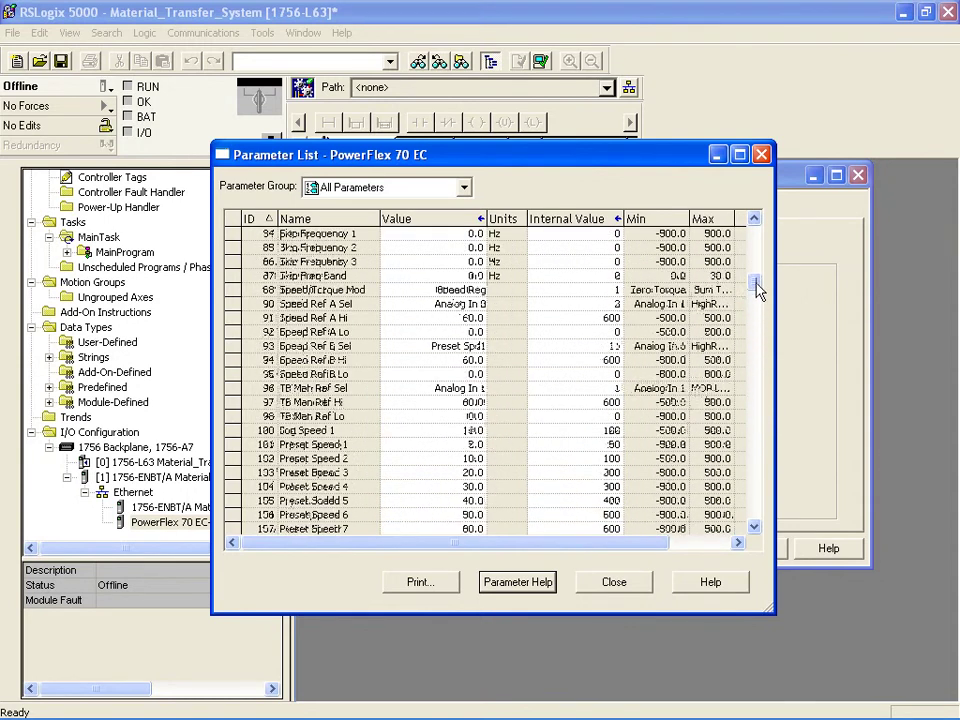
pyautogui.click(472, 303)
pyautogui.click(478, 303)
pyautogui.click(478, 303)
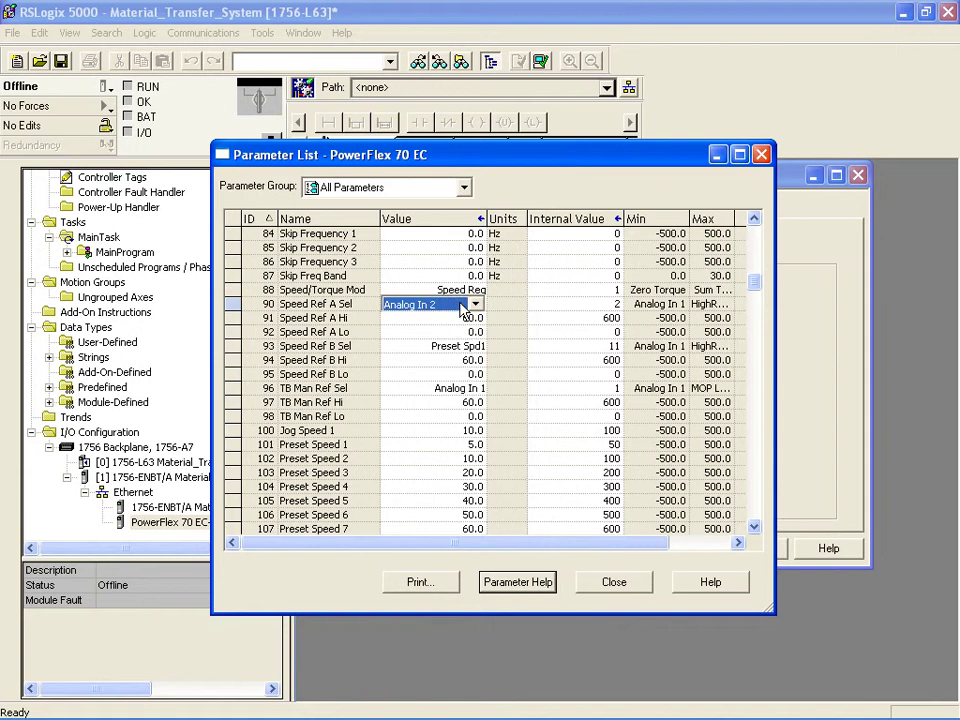
pyautogui.click(477, 305)
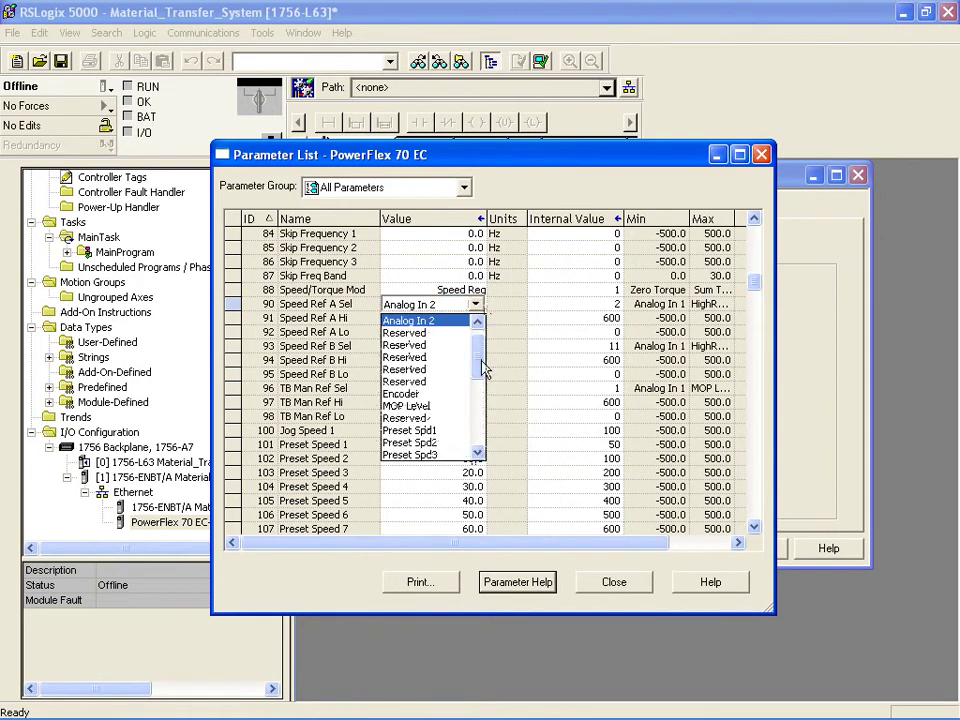
pyautogui.click(478, 454)
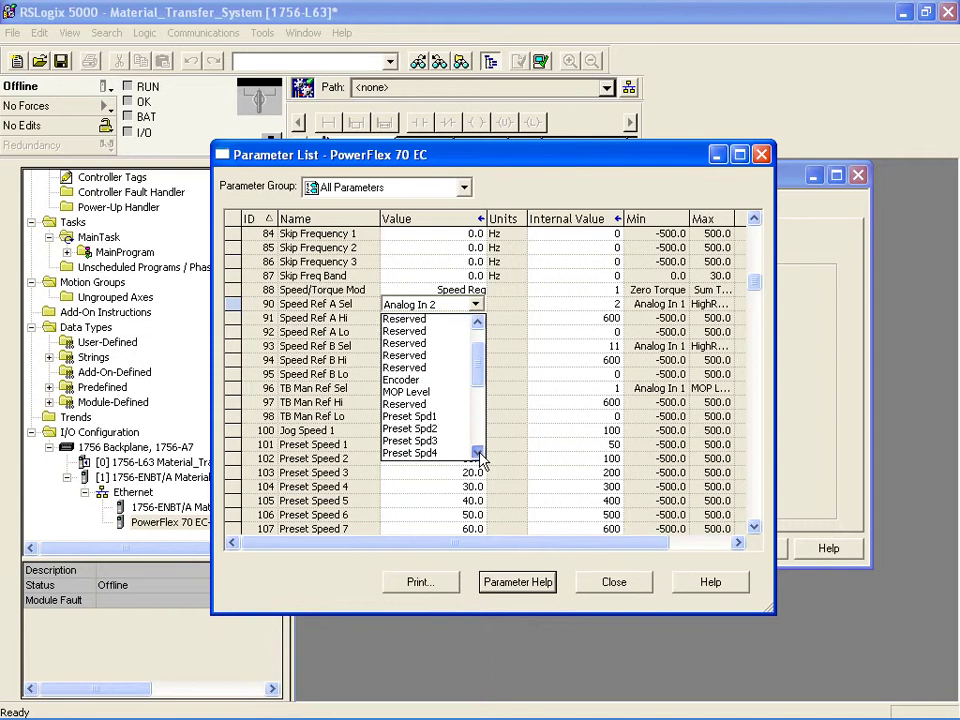
pyautogui.click(478, 455)
pyautogui.click(478, 455)
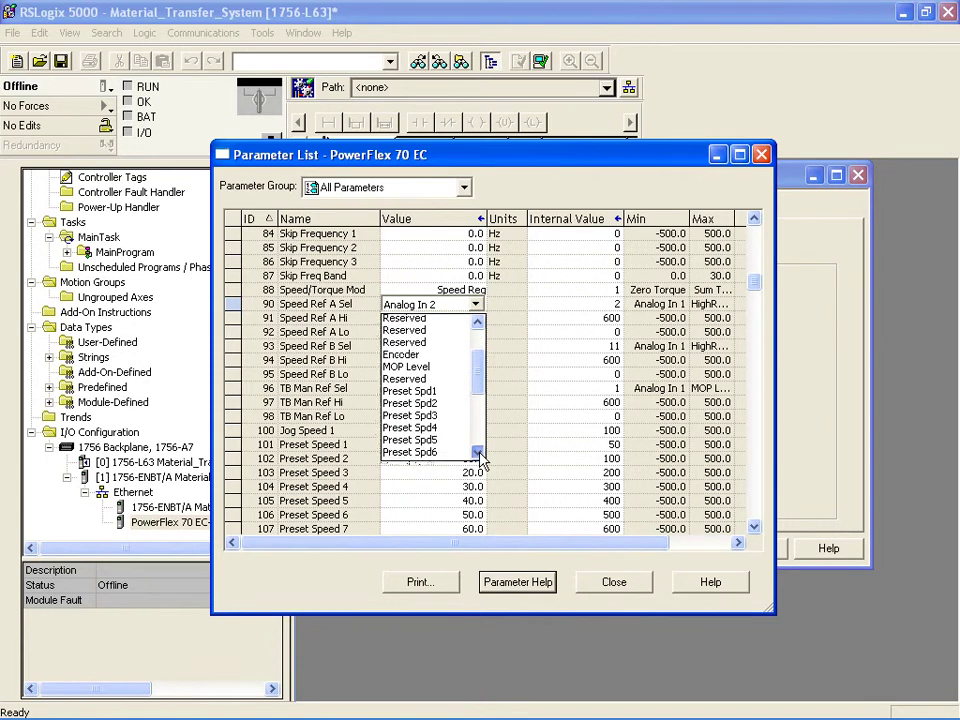
pyautogui.click(478, 455)
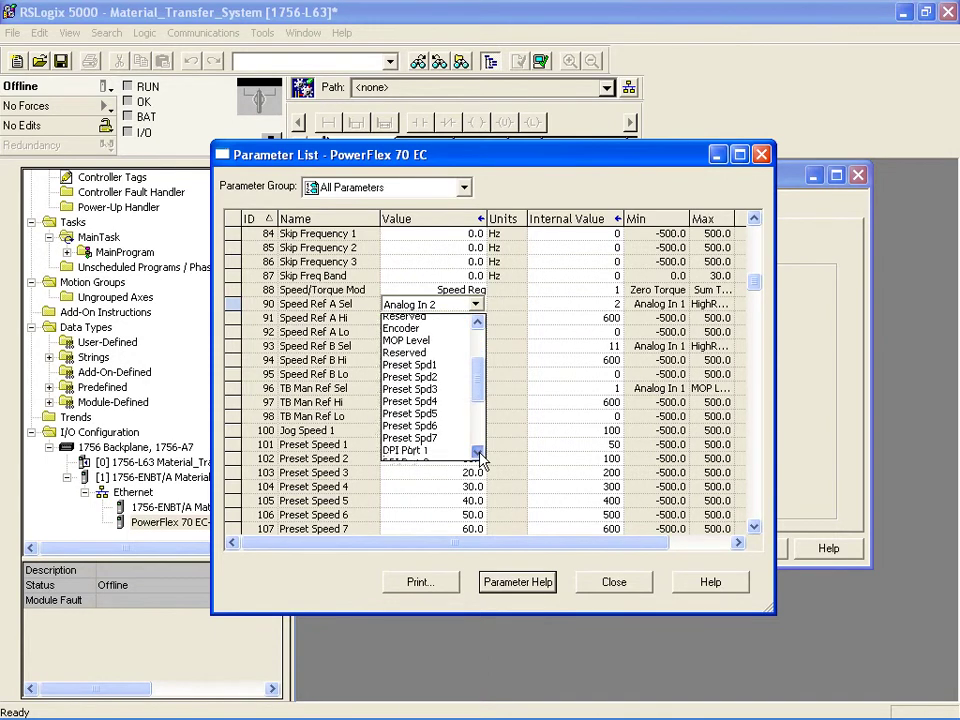
pyautogui.click(478, 455)
pyautogui.click(478, 455)
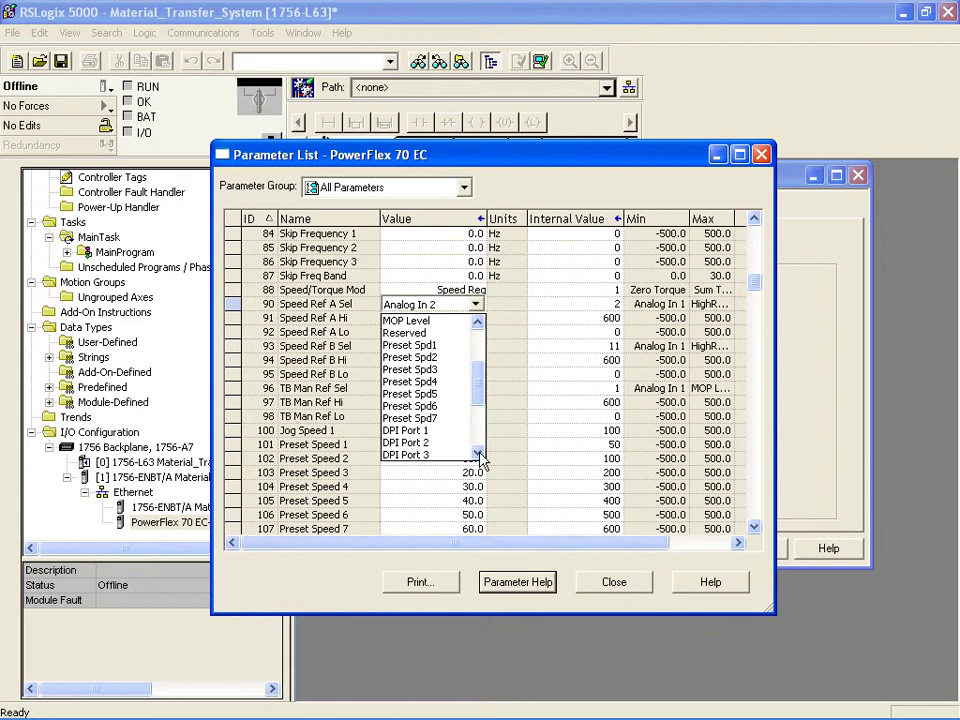
pyautogui.click(478, 455)
pyautogui.click(478, 455)
pyautogui.click(478, 455)
pyautogui.click(478, 455)
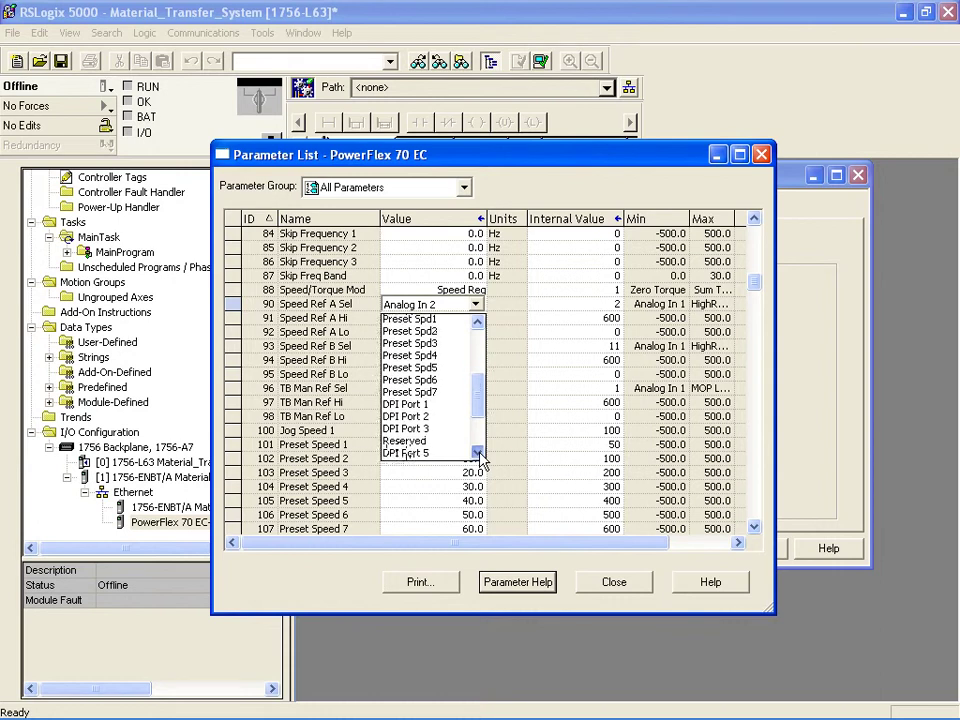
pyautogui.scroll(-2, 430, 455)
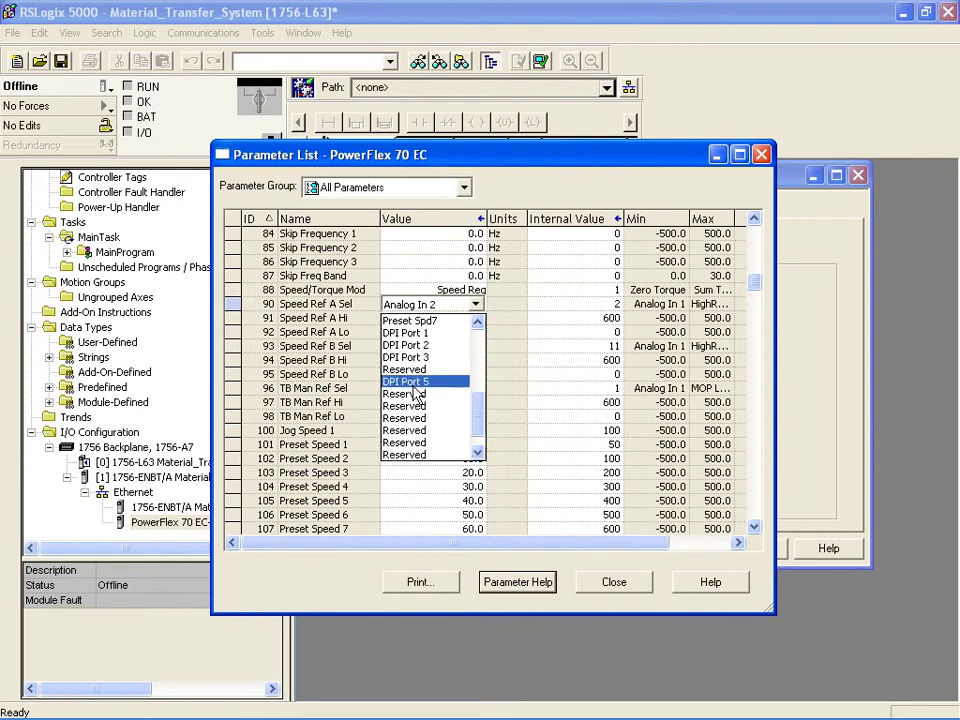
pyautogui.click(412, 389)
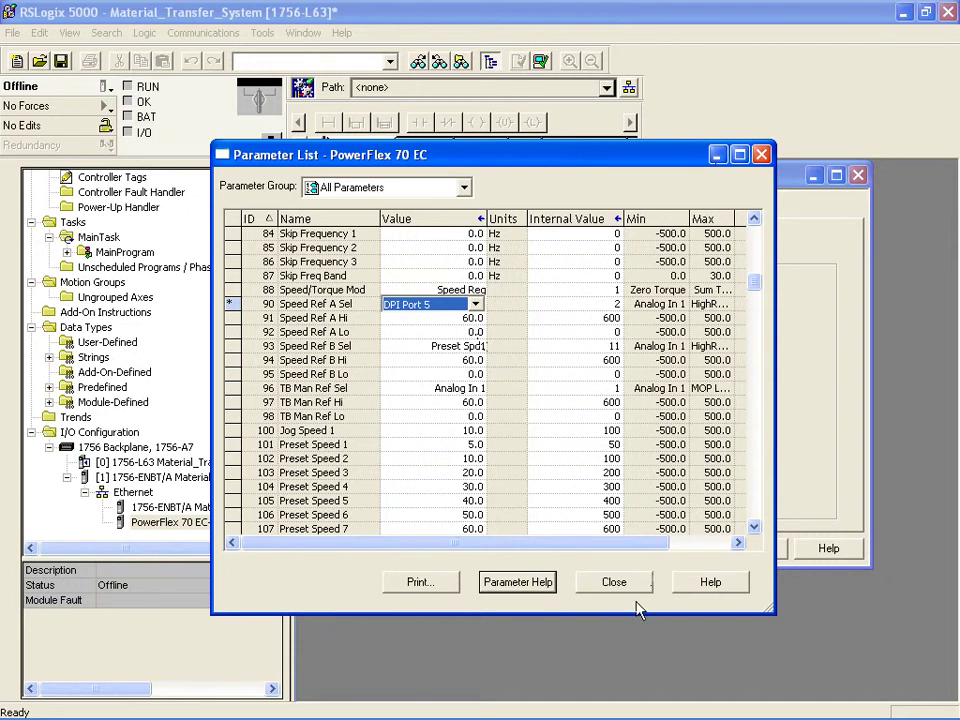
pyautogui.click(617, 582)
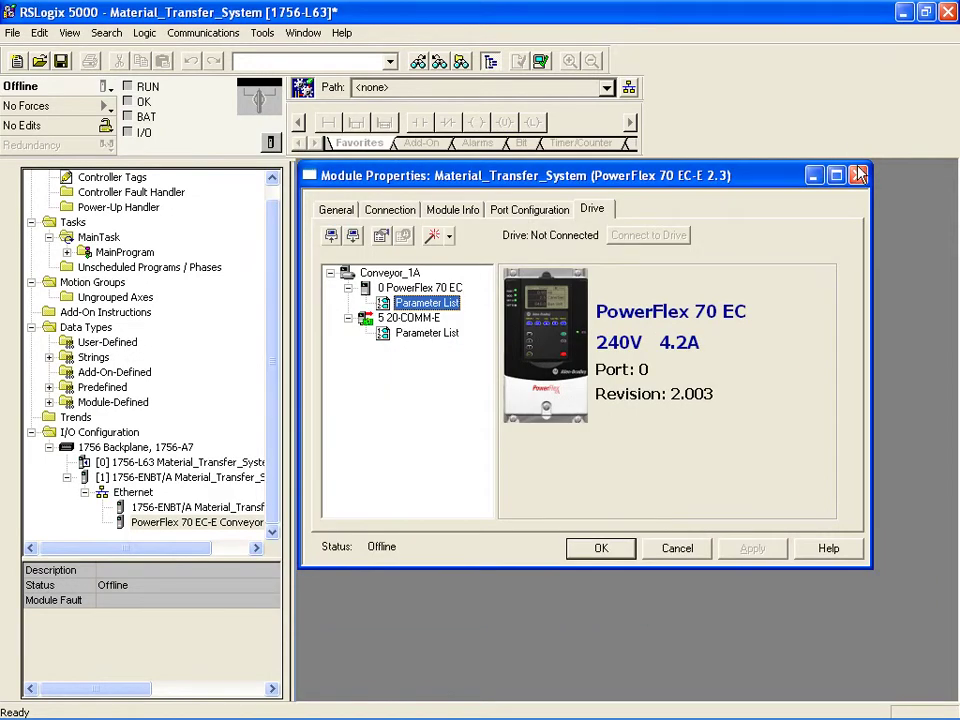
pyautogui.click(609, 550)
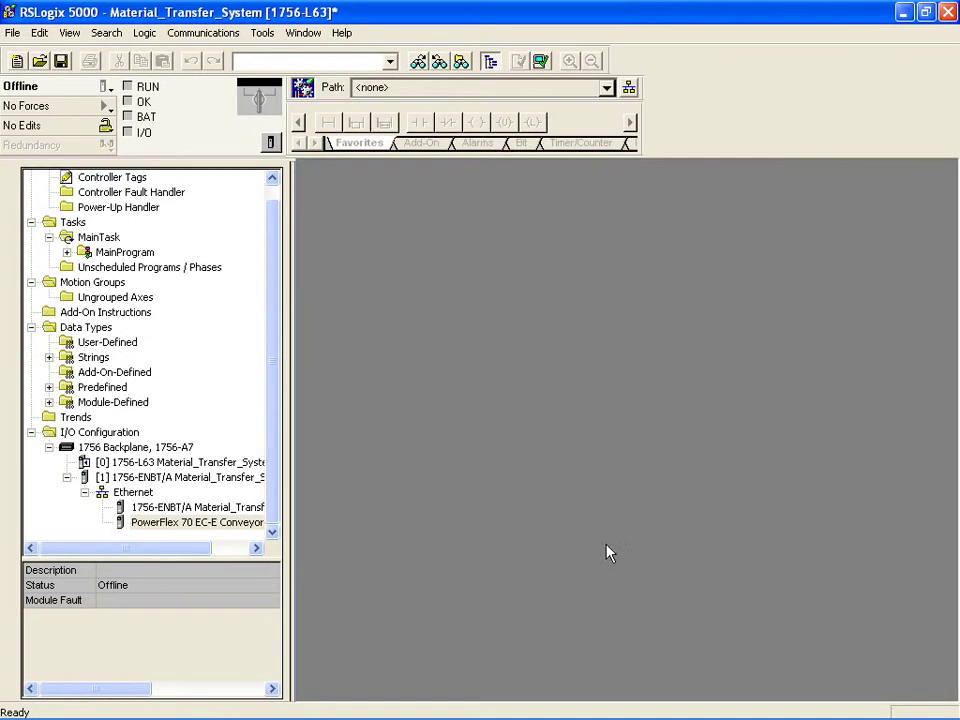
# Step: Browse the active network to the controller in slot 0 and set the project path to AB_ETH-1\10.91.97.73\Backplane\0
pyautogui.click(629, 88)
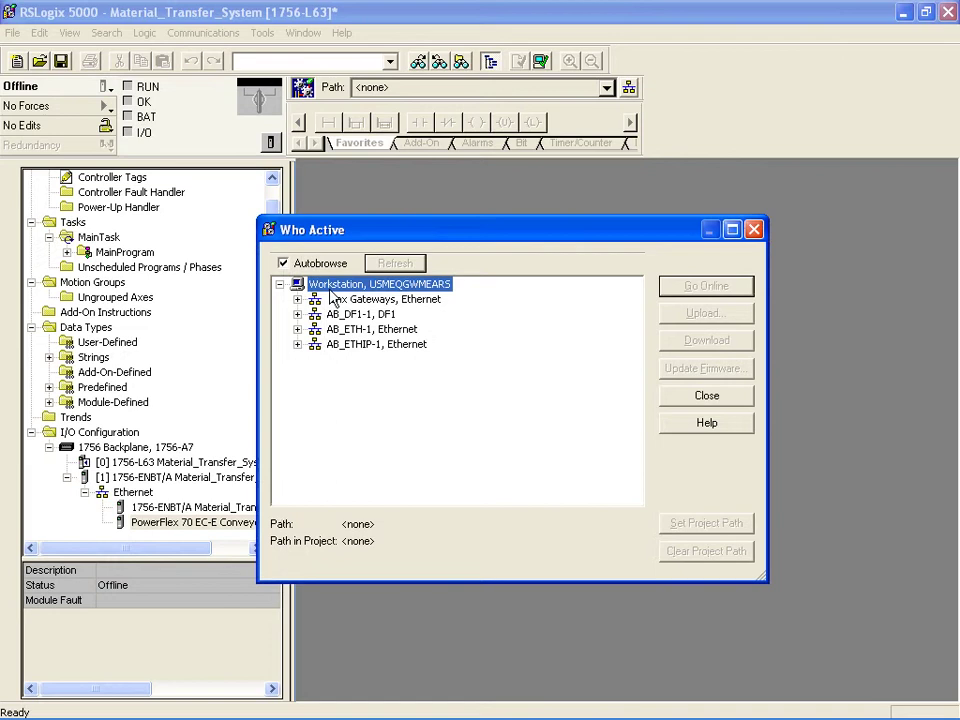
pyautogui.click(298, 332)
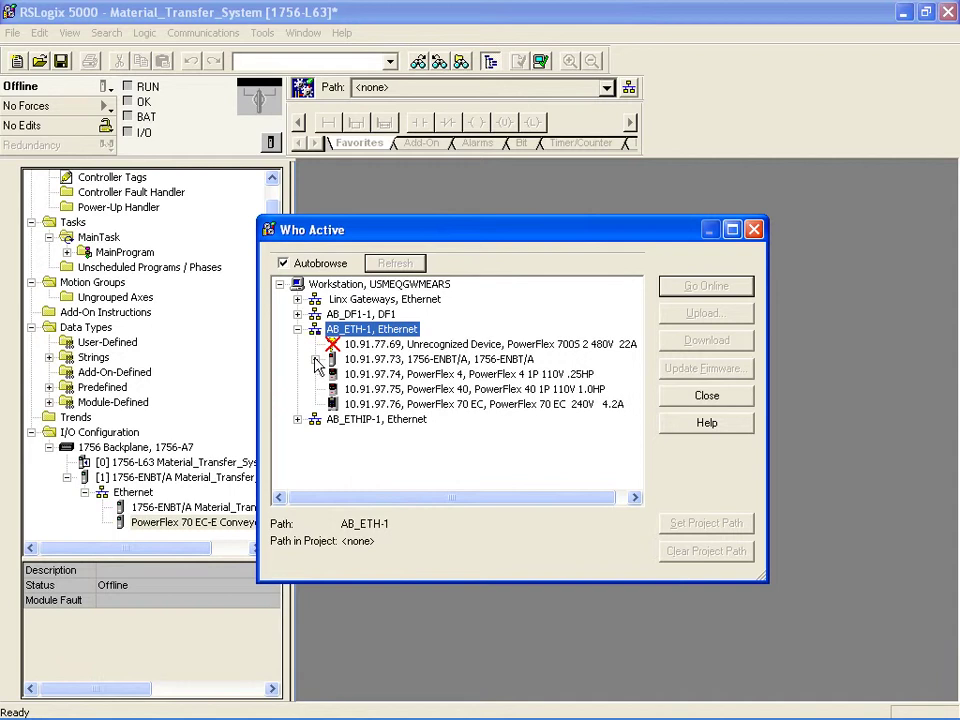
pyautogui.click(315, 359)
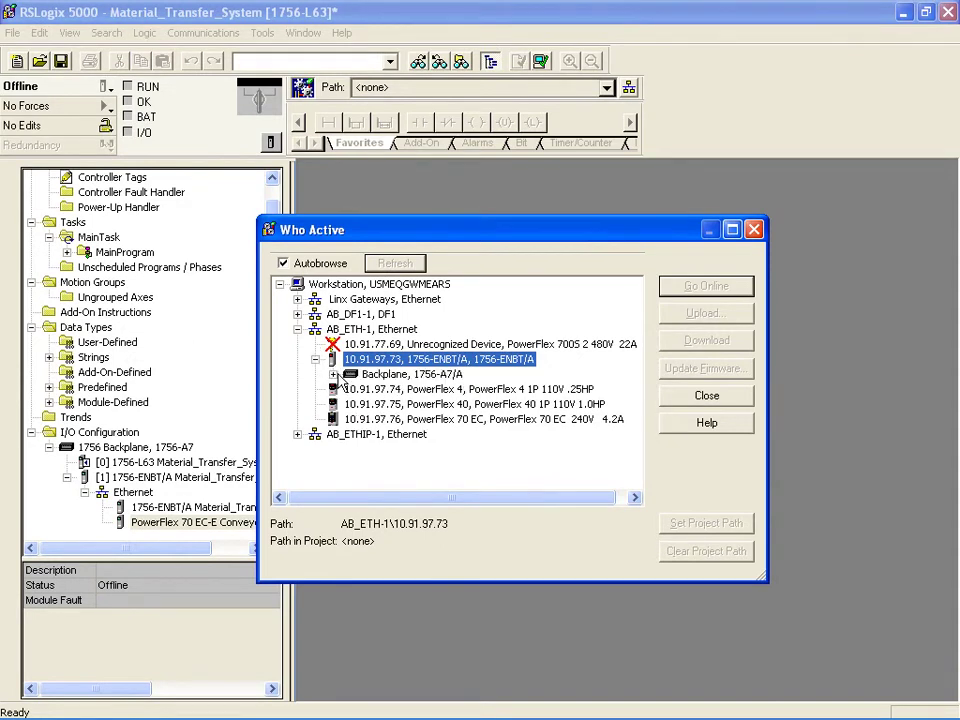
pyautogui.click(345, 374)
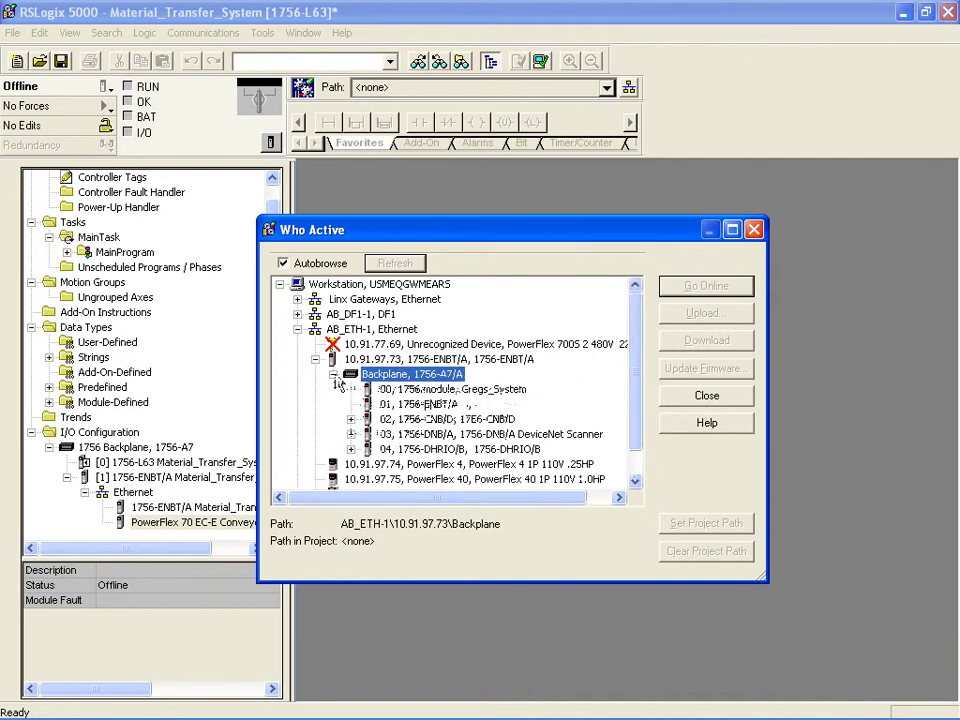
pyautogui.click(402, 390)
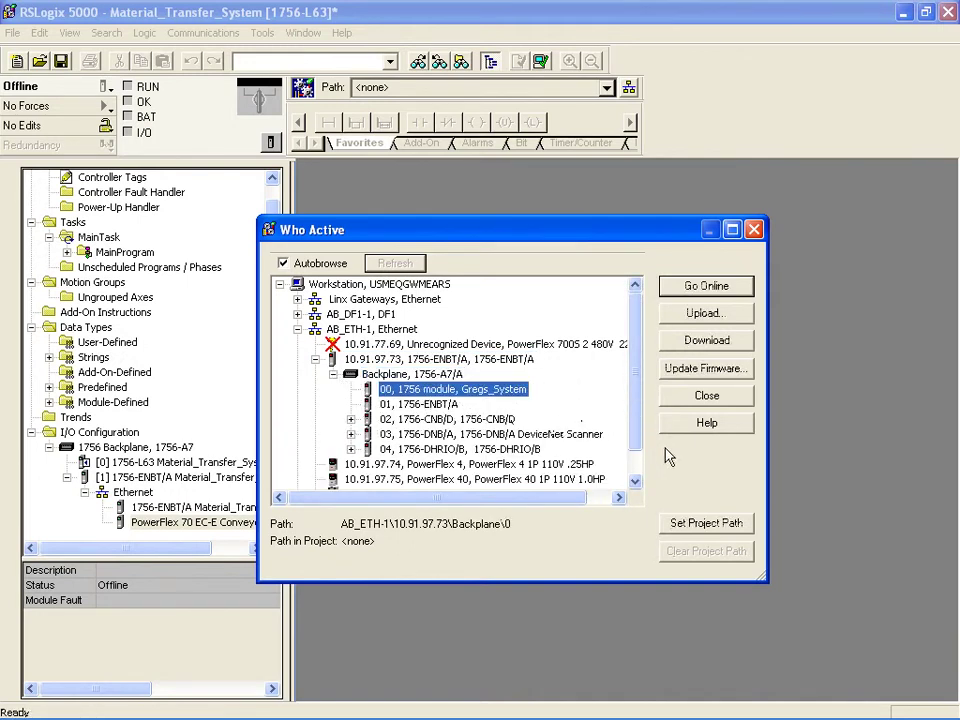
pyautogui.click(677, 524)
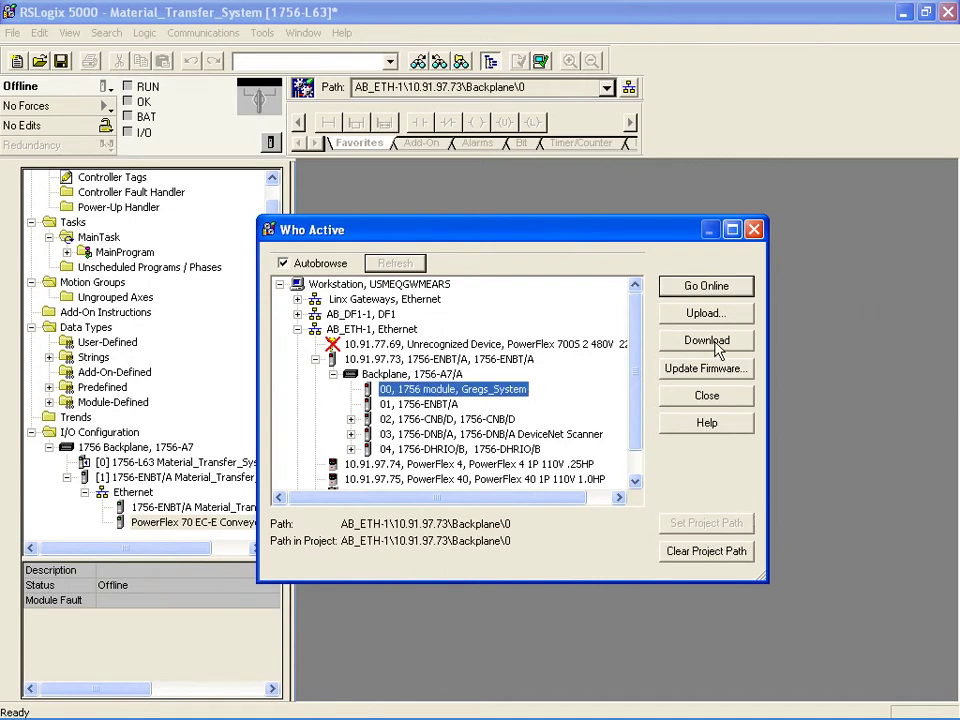
# Step: Download the Material_Transfer_System project to the controller and leave it in Remote Program mode
pyautogui.click(712, 342)
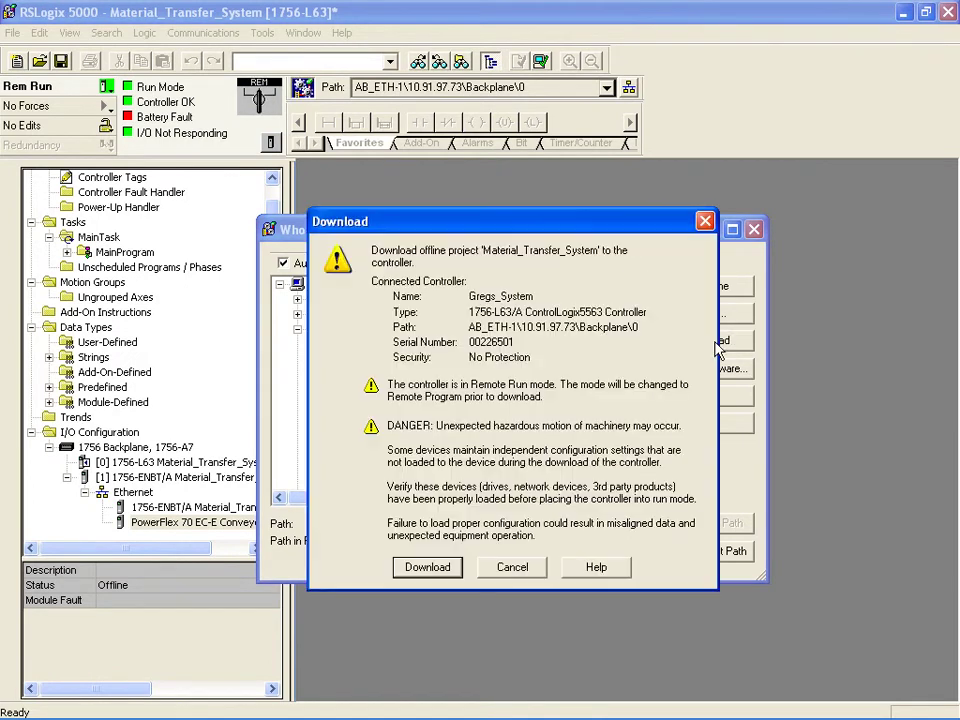
pyautogui.click(428, 567)
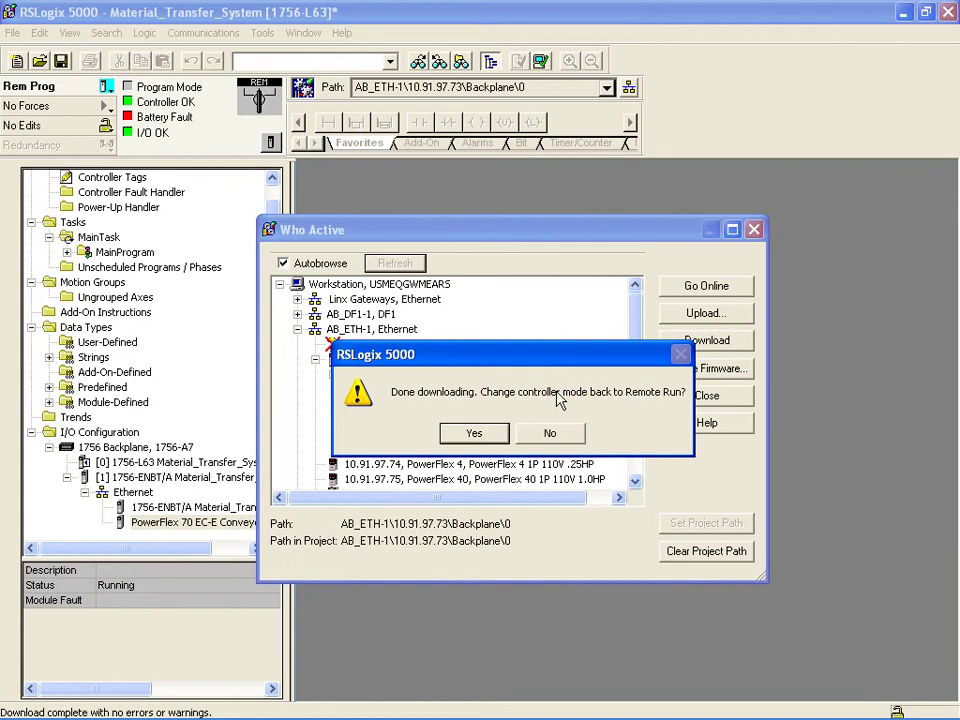
pyautogui.click(553, 432)
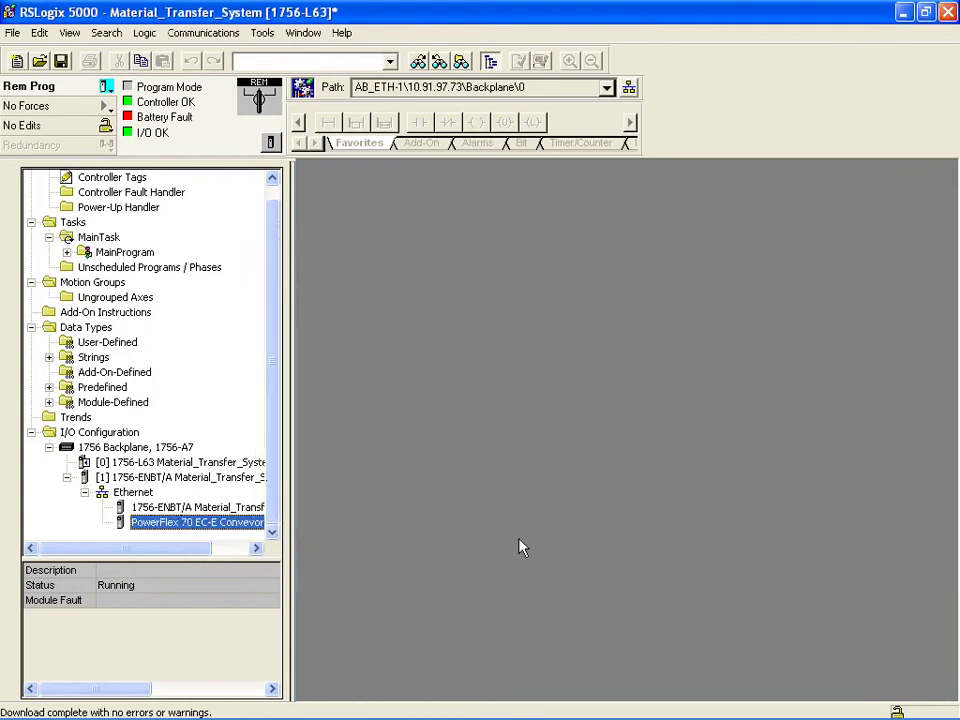
# Step: Connect the Conveyor_1A module to the PowerFlex 70 EC at 10.91.97.76, download the project's settings to the drive and accept the module properties
pyautogui.doubleClick(218, 523)
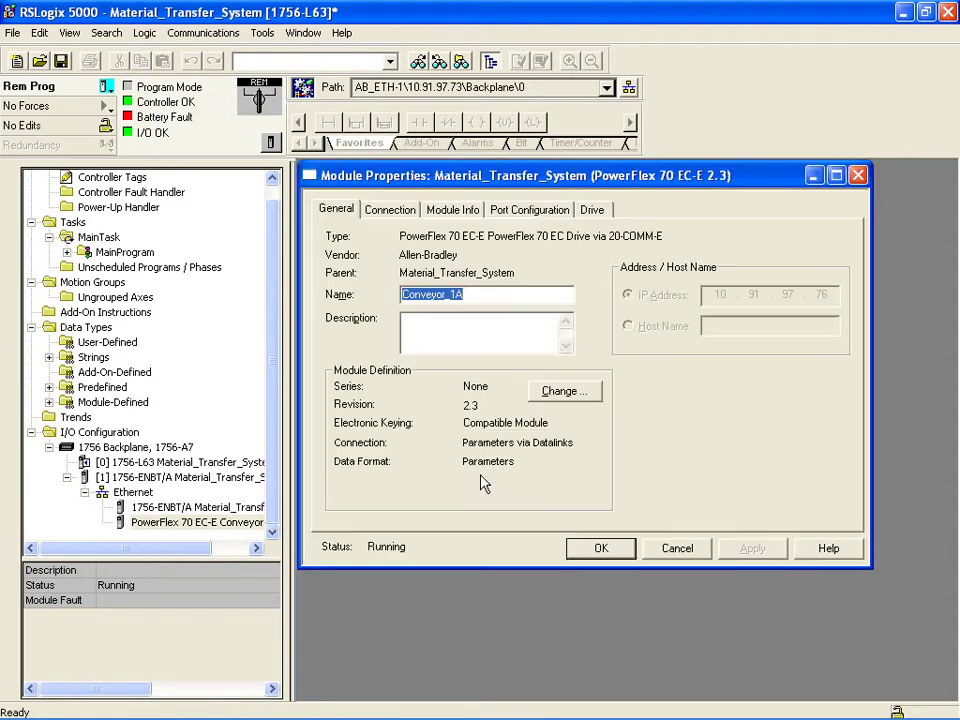
pyautogui.click(592, 210)
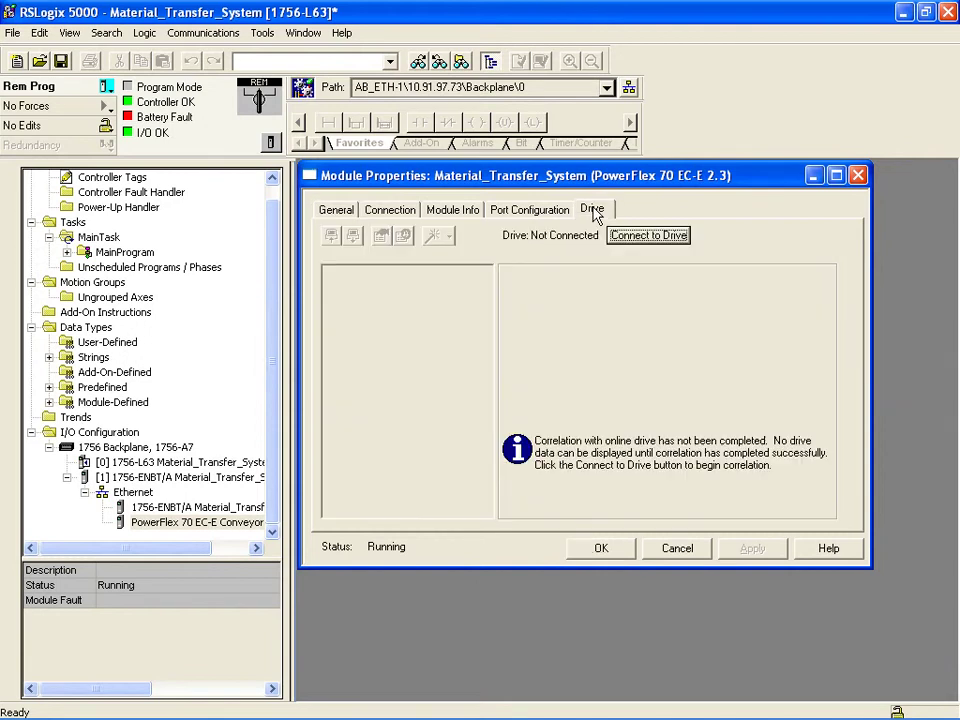
pyautogui.click(669, 241)
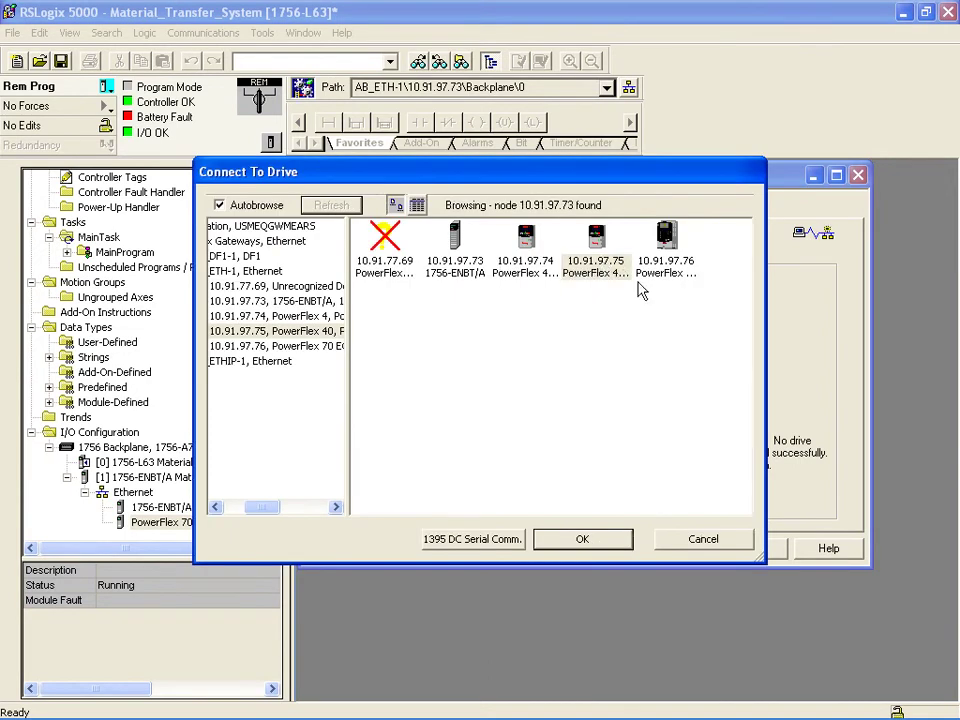
pyautogui.click(667, 238)
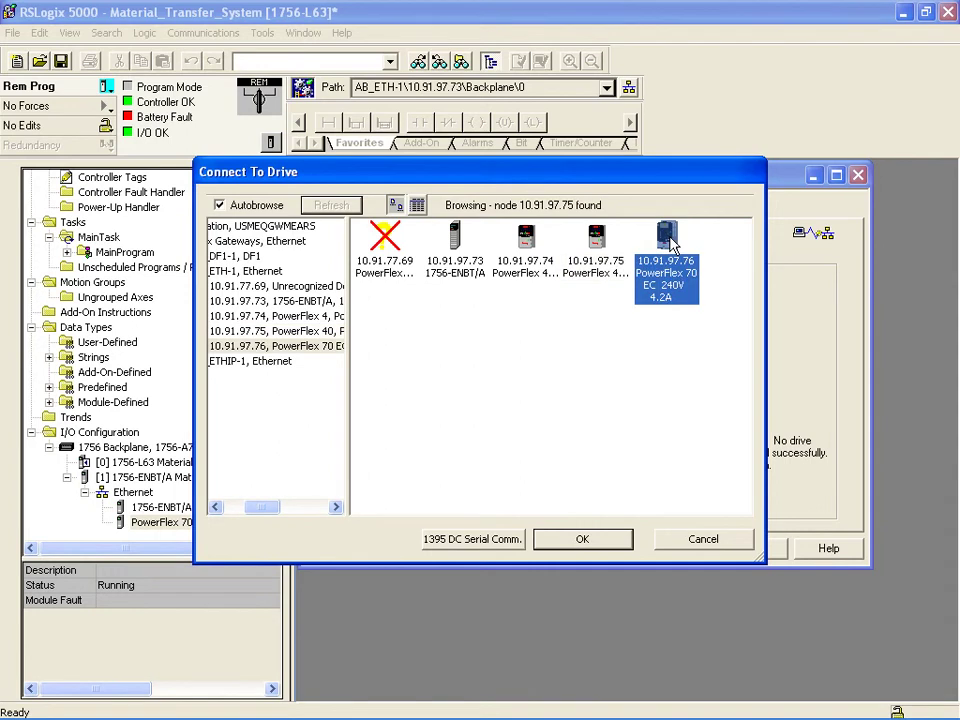
pyautogui.click(574, 538)
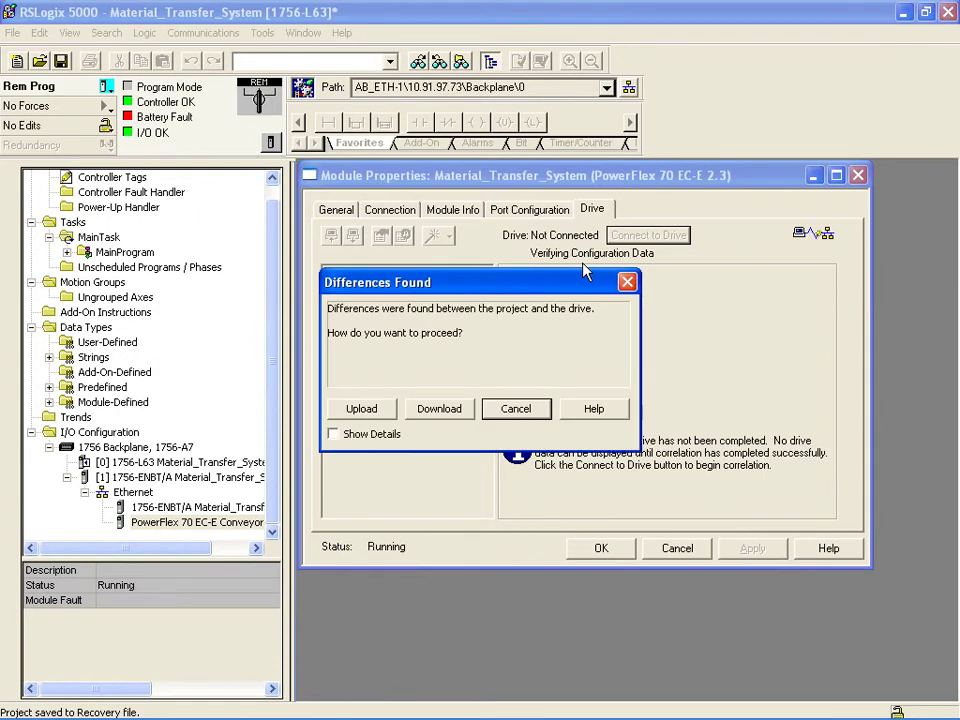
pyautogui.click(430, 416)
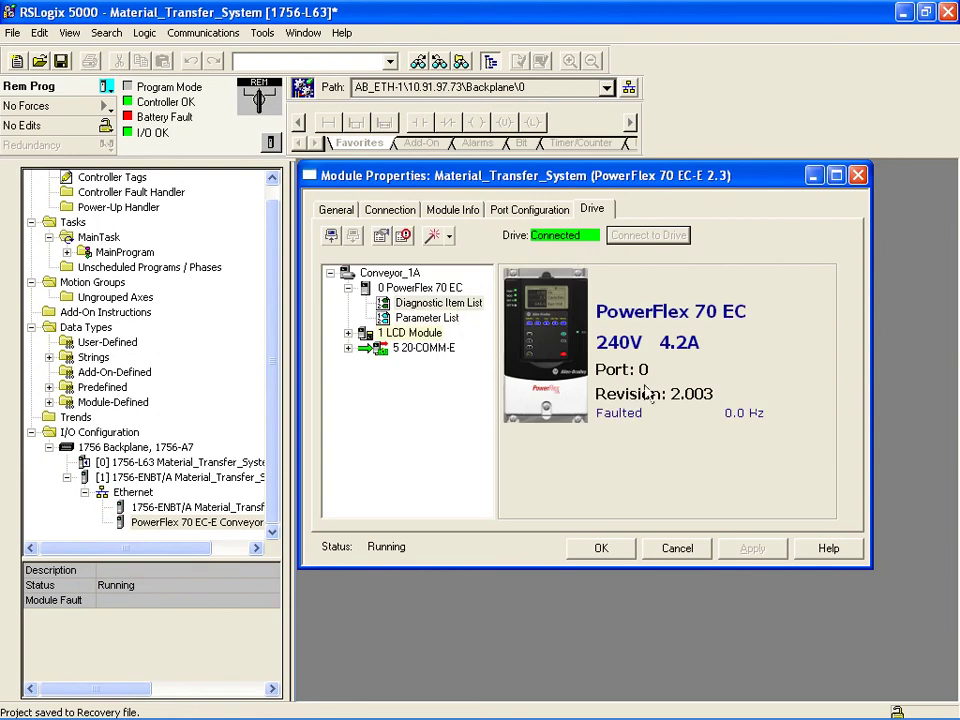
pyautogui.click(606, 549)
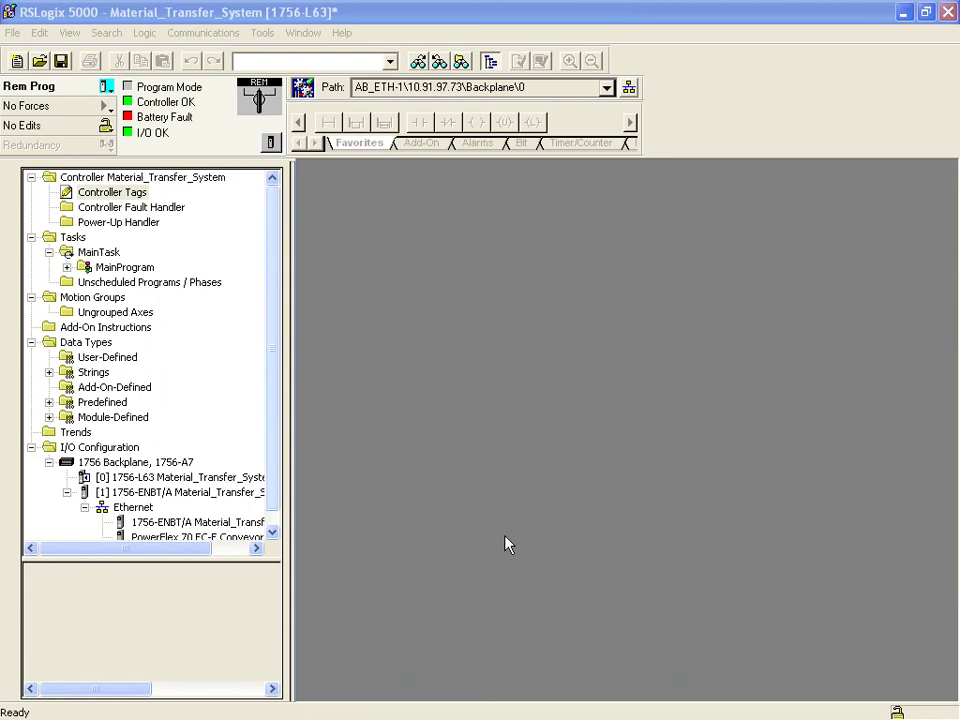
# Step: Change the controller mode to Remote Run
pyautogui.click(105, 86)
pyautogui.click(125, 197)
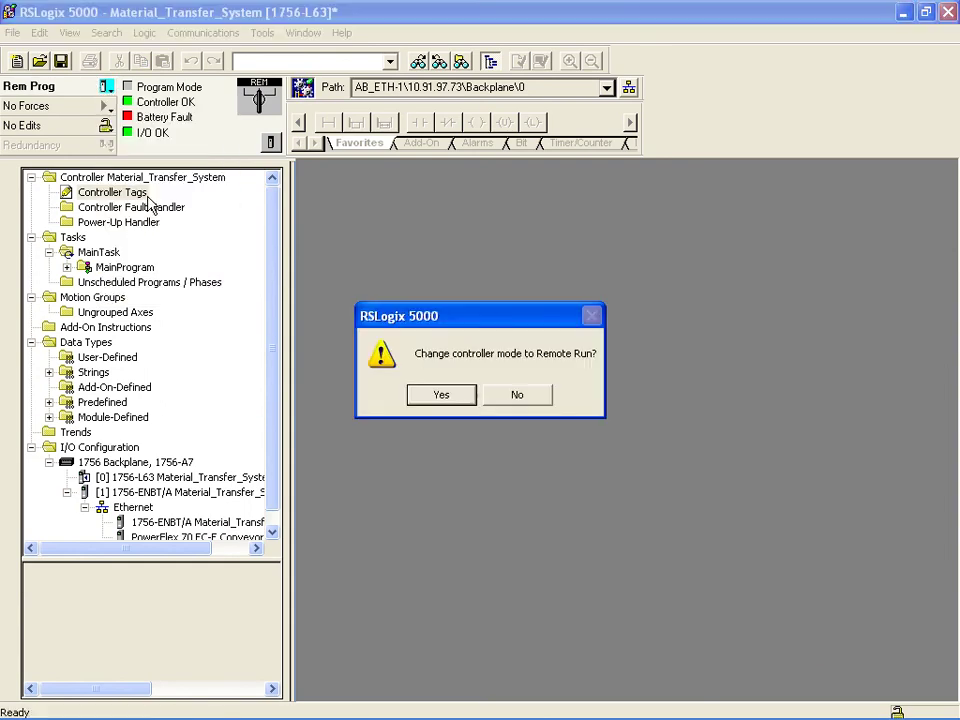
pyautogui.click(437, 400)
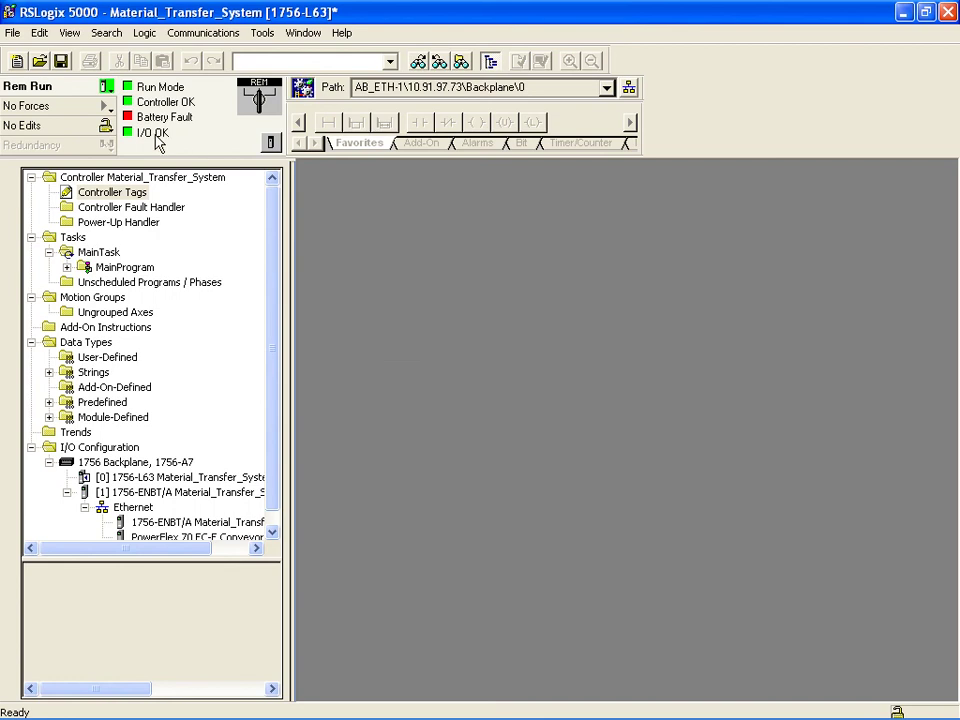
# Step: Open the controller tags, expand the Conveyor_1A output tags and set CommandedFreq to 8192
pyautogui.doubleClick(133, 192)
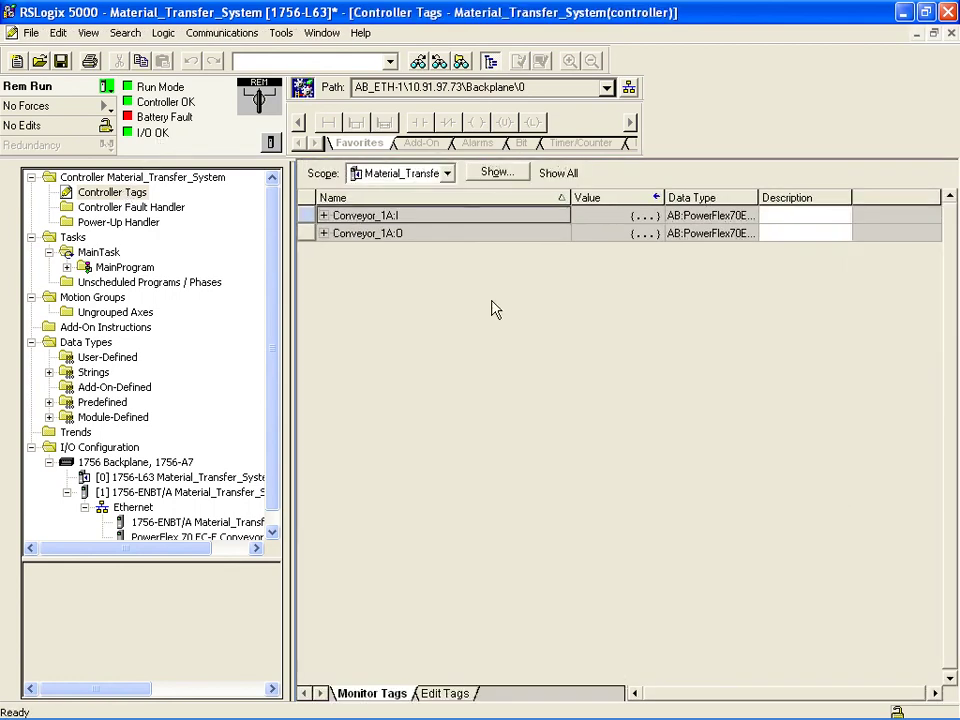
pyautogui.click(323, 233)
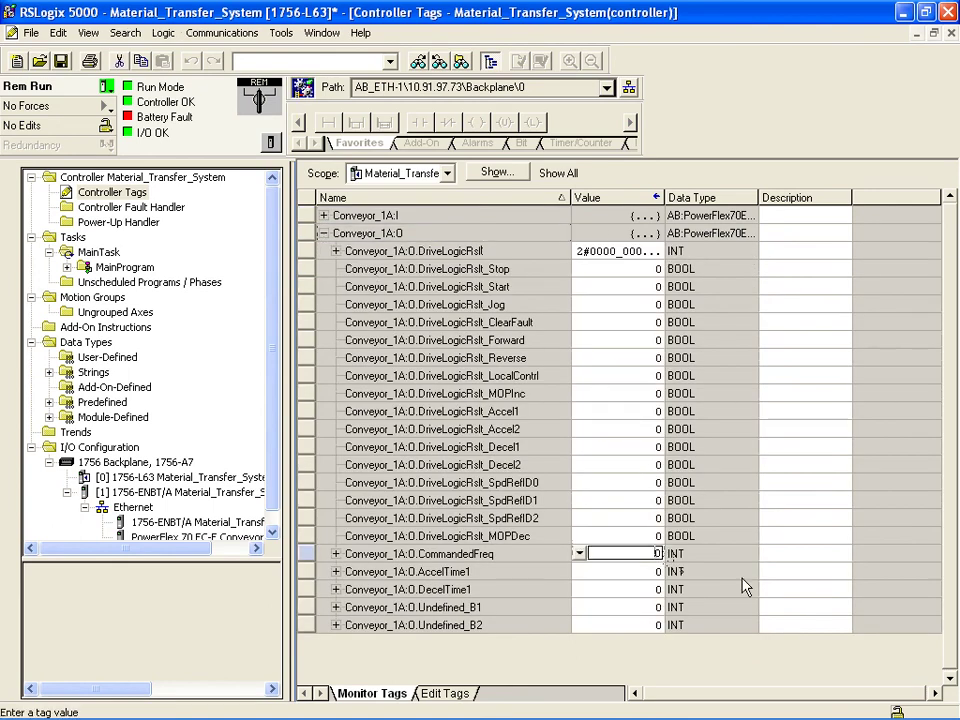
pyautogui.press('BackSpace')
pyautogui.write('8192')
# Step: Clear the drive fault by setting Conveyor_1A:O.DriveLogicRslt_ClearFault to 1 and back to 0
pyautogui.click(660, 324)
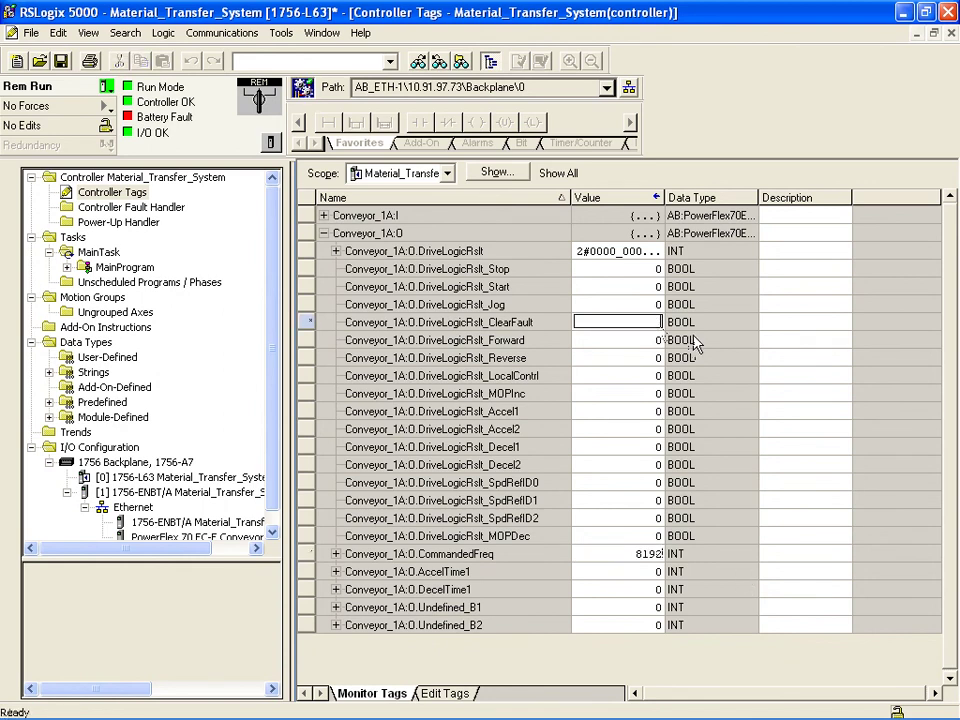
pyautogui.write('1')
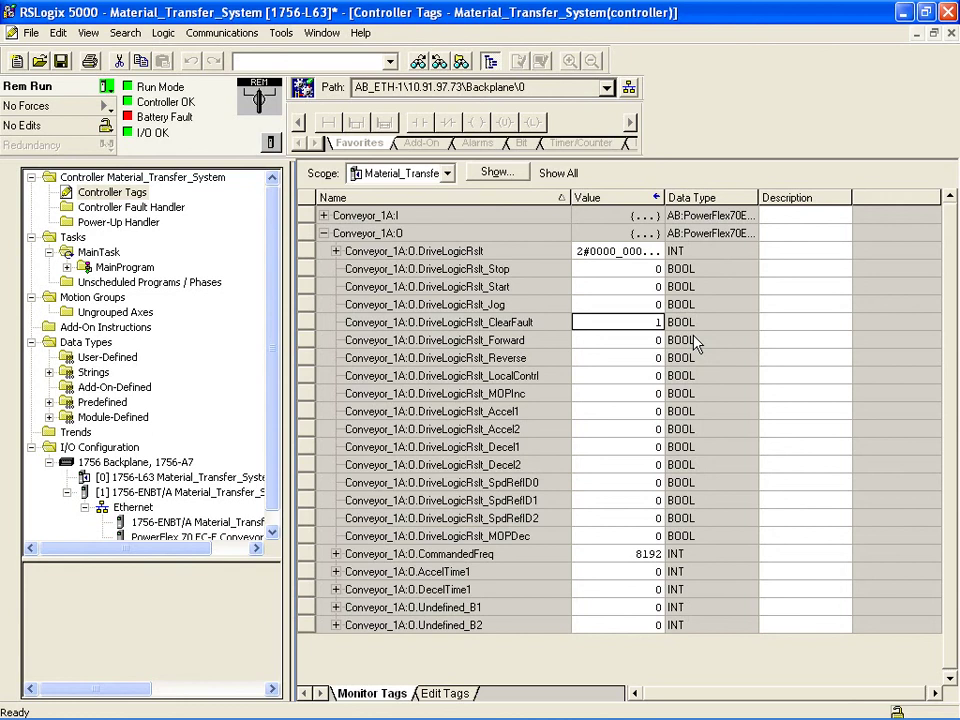
pyautogui.write('0')
# Step: Start the drive by setting Conveyor_1A:O.DriveLogicRslt_Start to 1 and back to 0, and expand the Conveyor_1A input tags to check its status
pyautogui.click(656, 287)
pyautogui.write('1')
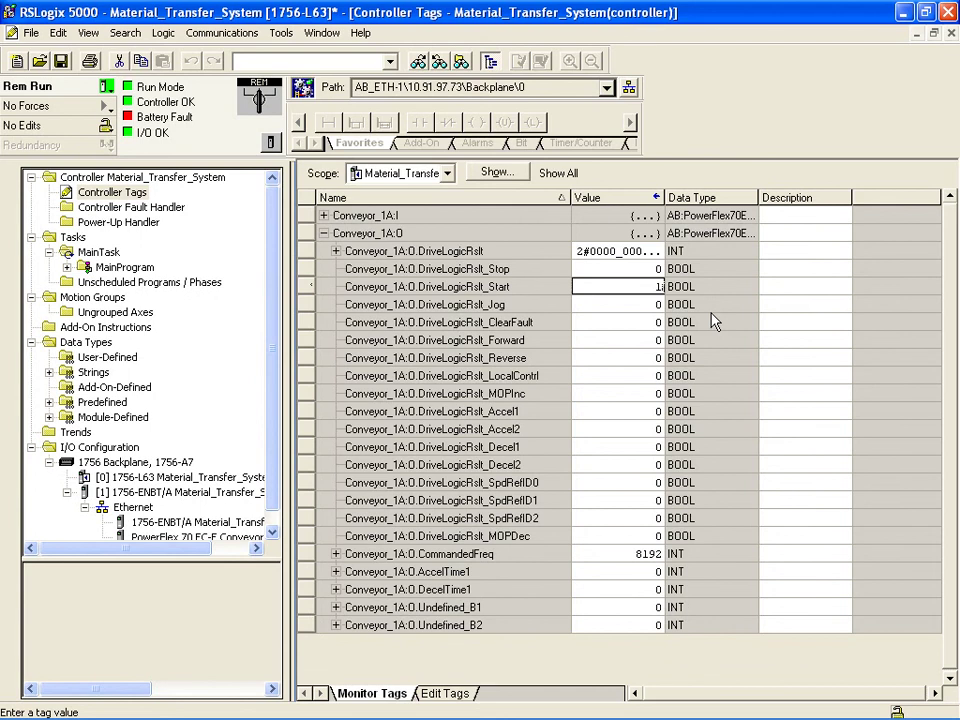
pyautogui.write('0')
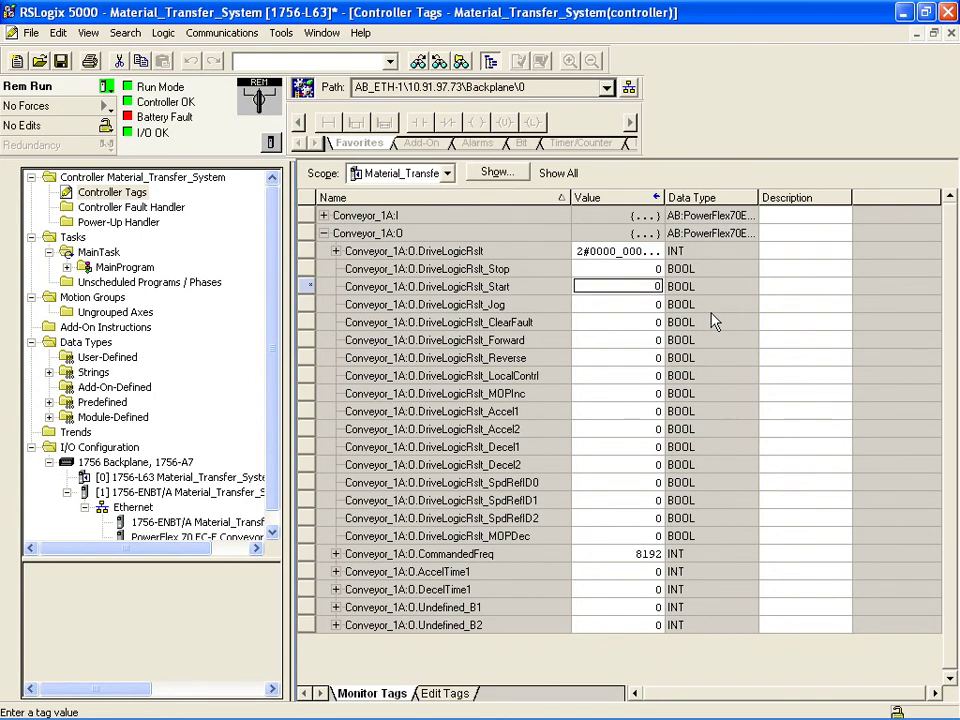
pyautogui.press('Return')
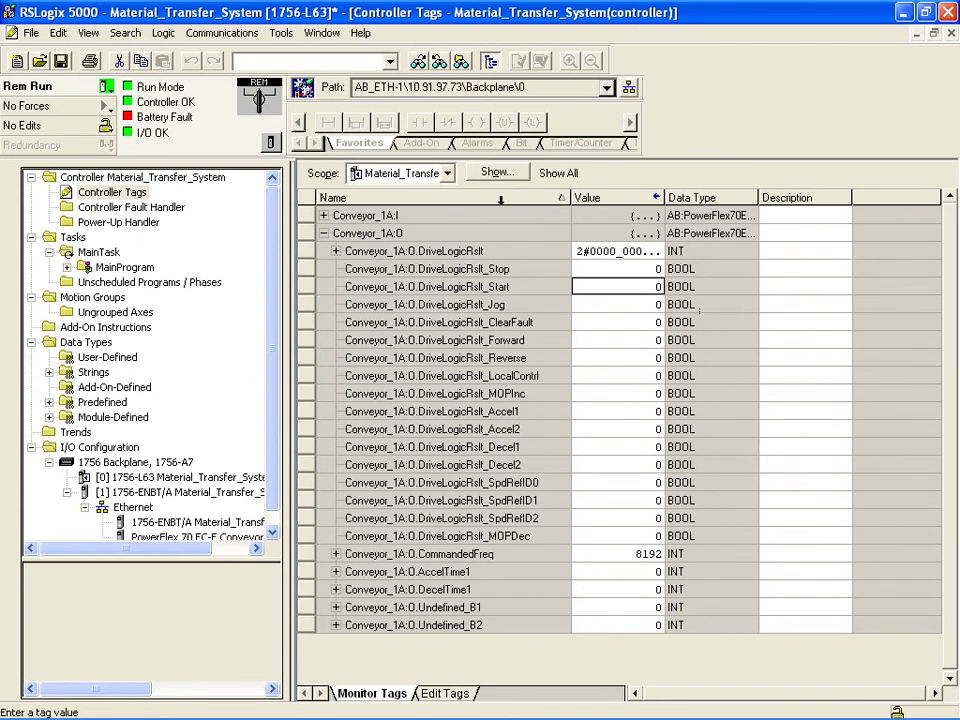
pyautogui.click(322, 216)
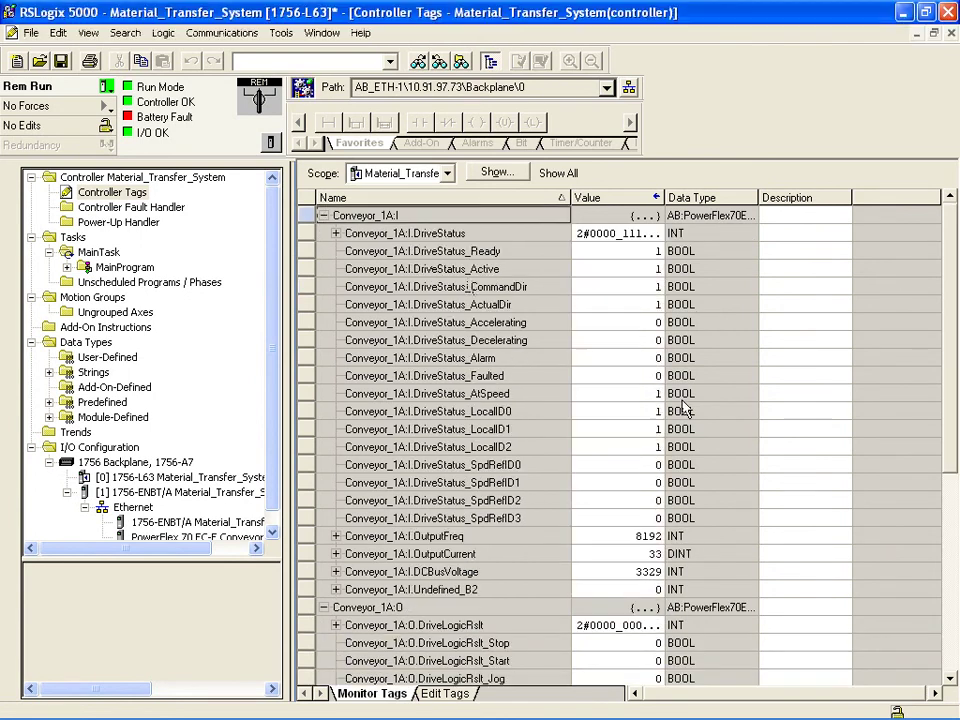